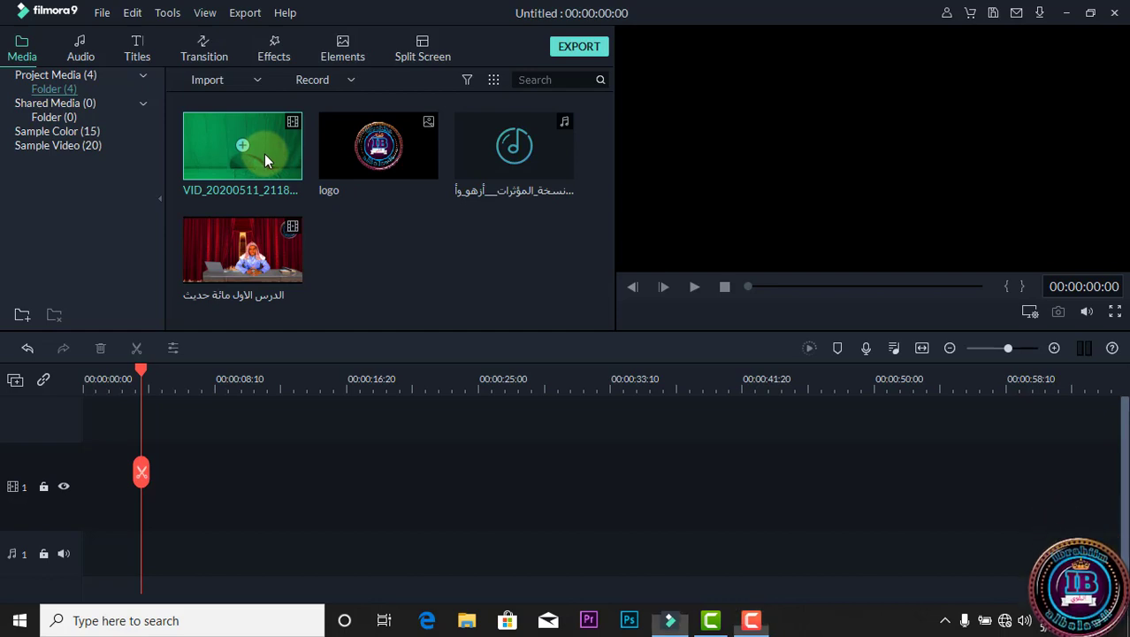
Place the VID_20200511_211841 clip at the start of video track 1 and split it at 00:00:33:04.
drag(265, 152, 85, 485)
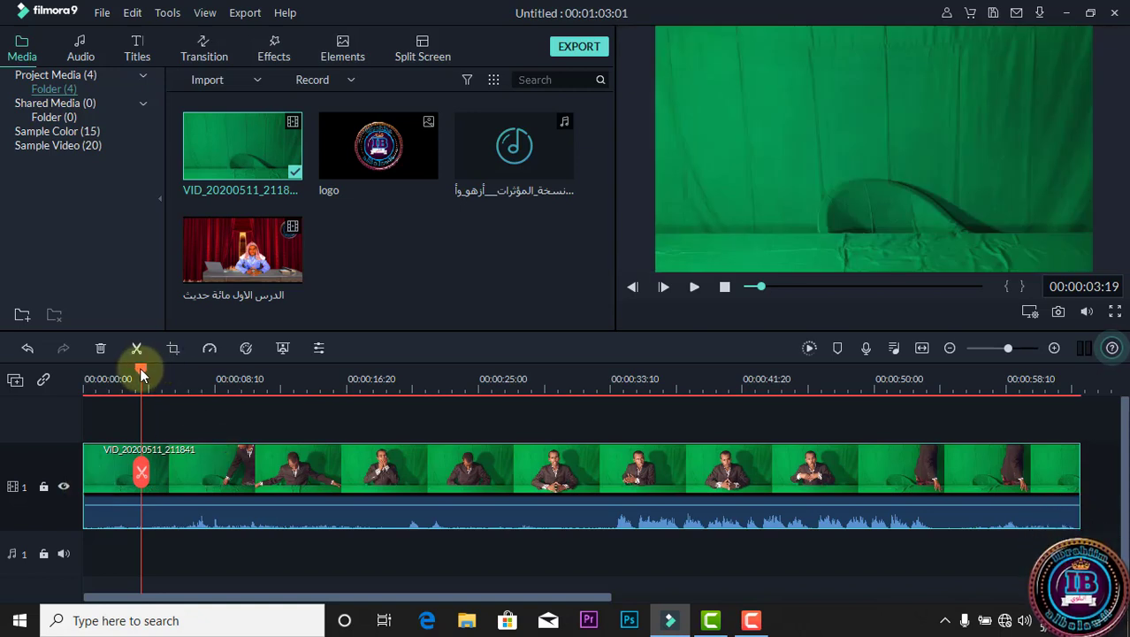
drag(141, 374, 607, 417)
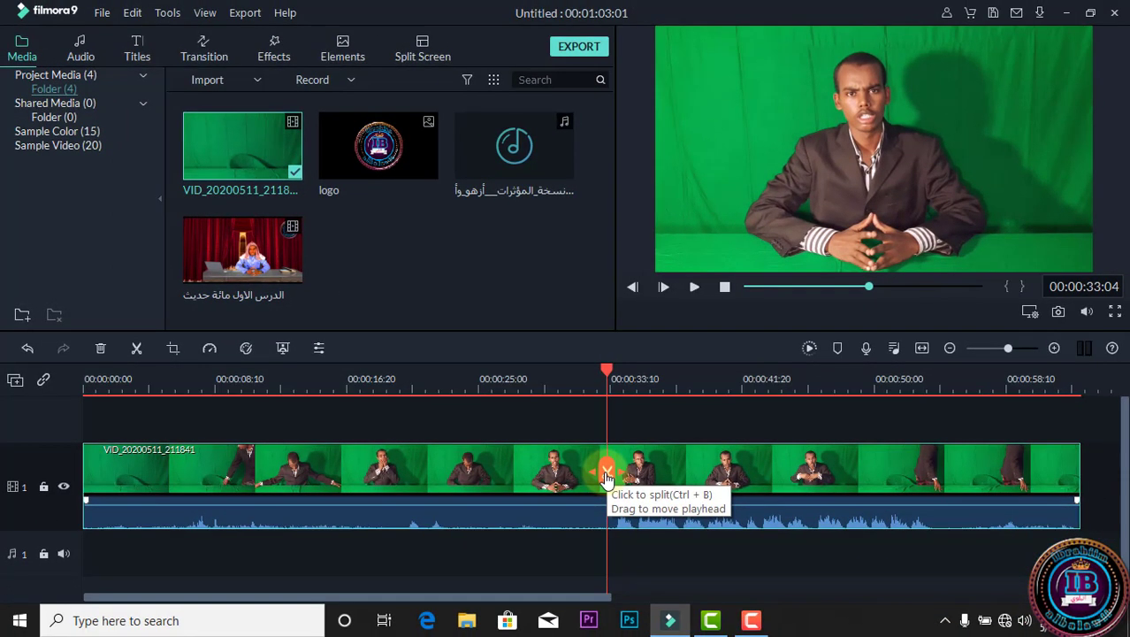
right_click(577, 509)
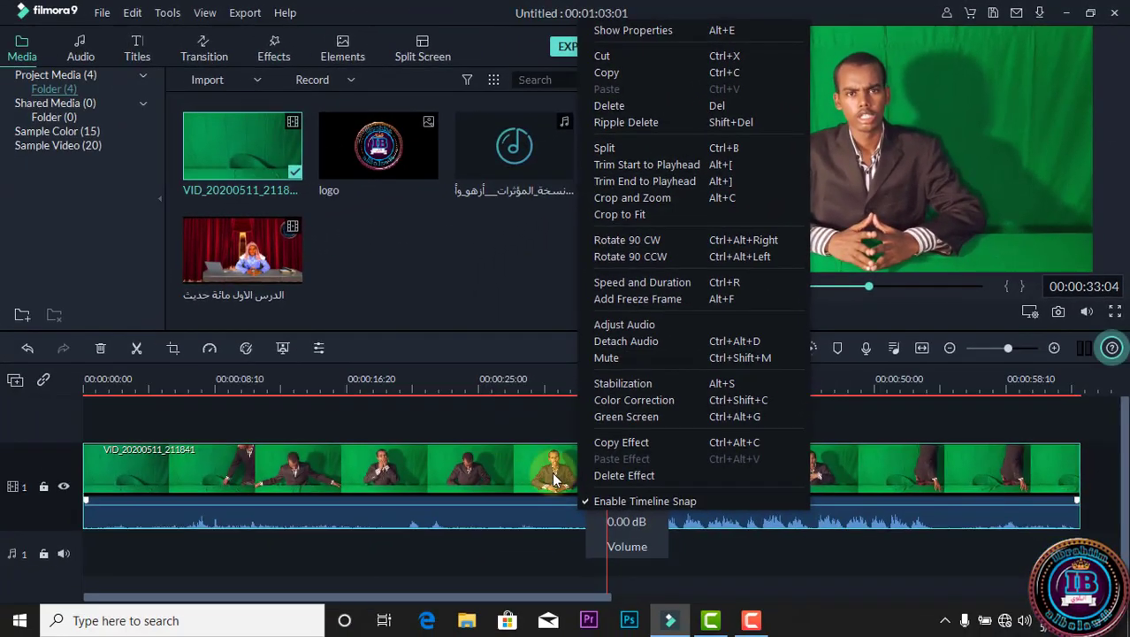
click(554, 476)
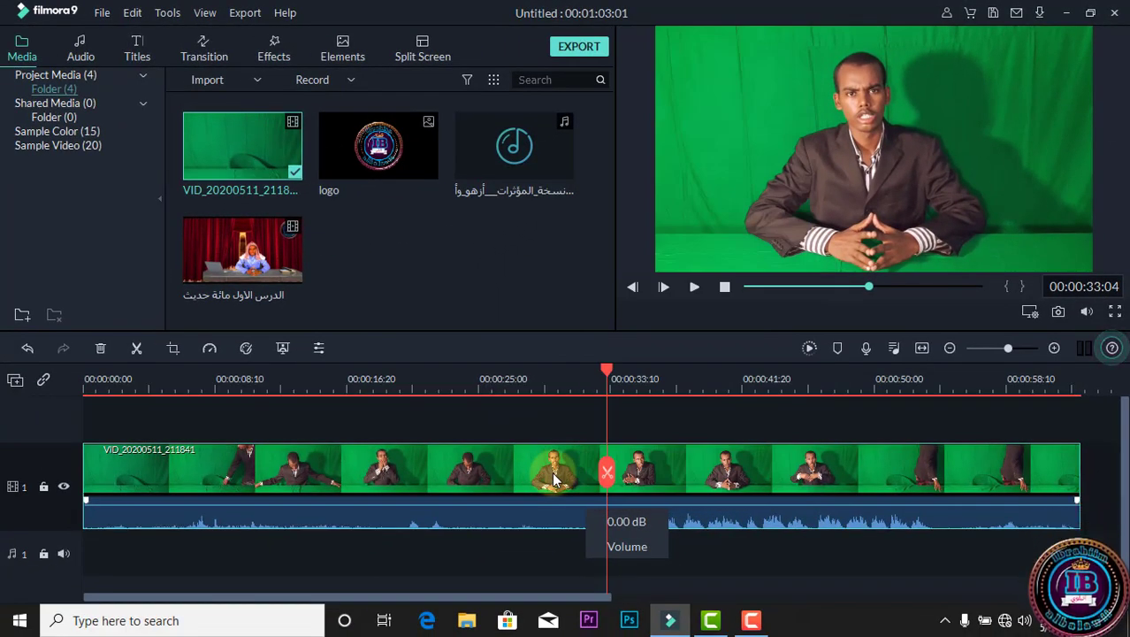
key(ctrl+b)
click(650, 474)
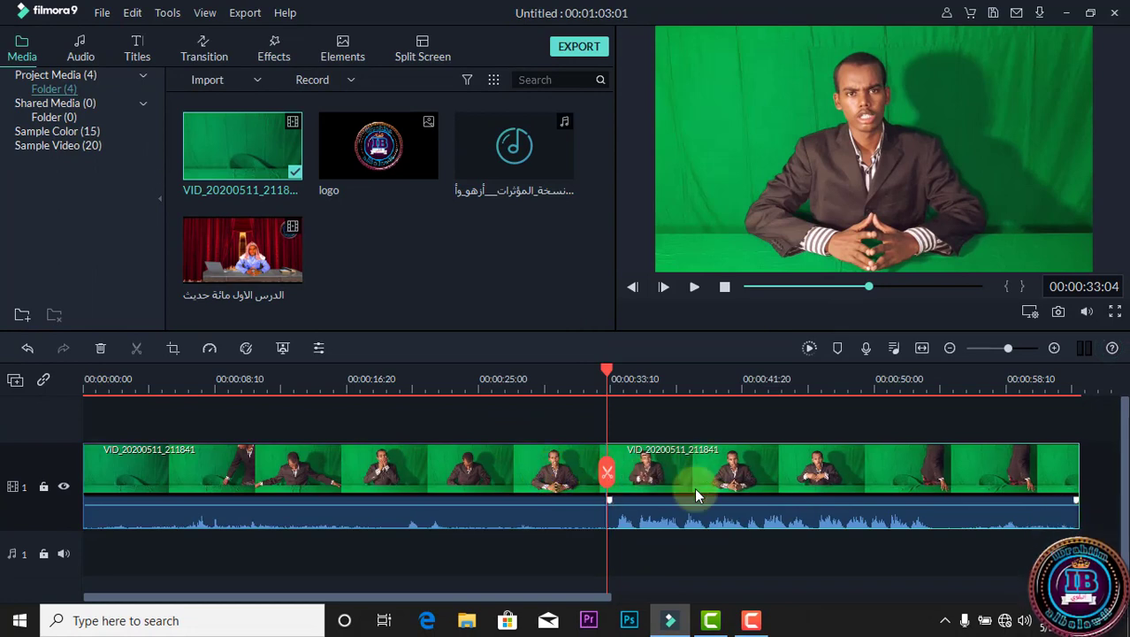
Shift the second part of the split clip about 4 seconds later on the track and delete the first part.
drag(694, 489, 760, 488)
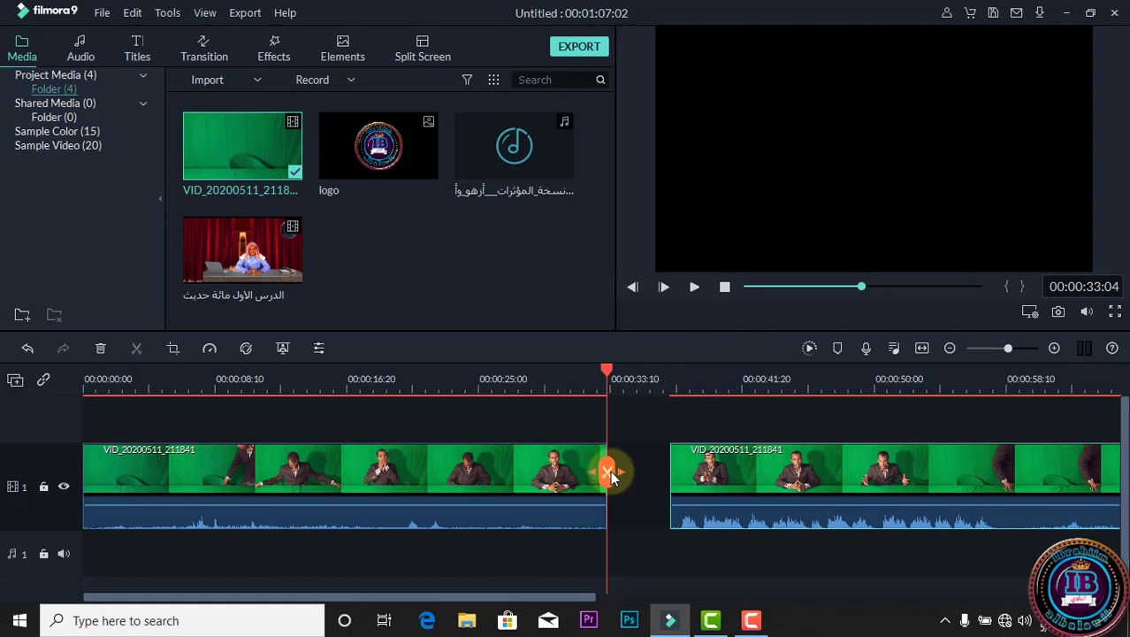
click(514, 480)
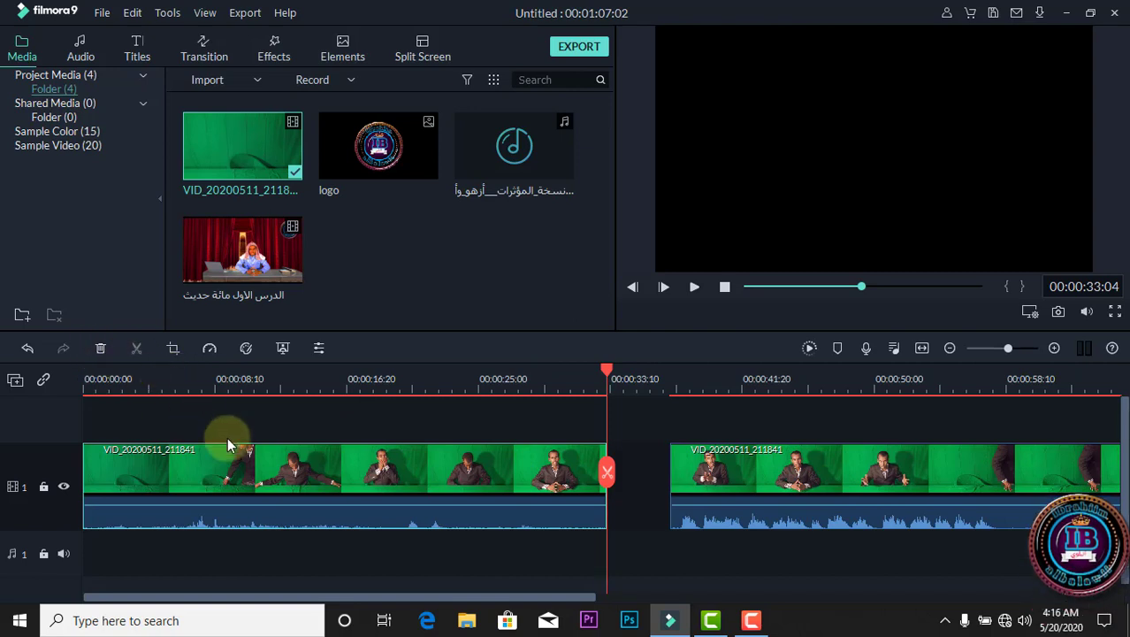
right_click(288, 471)
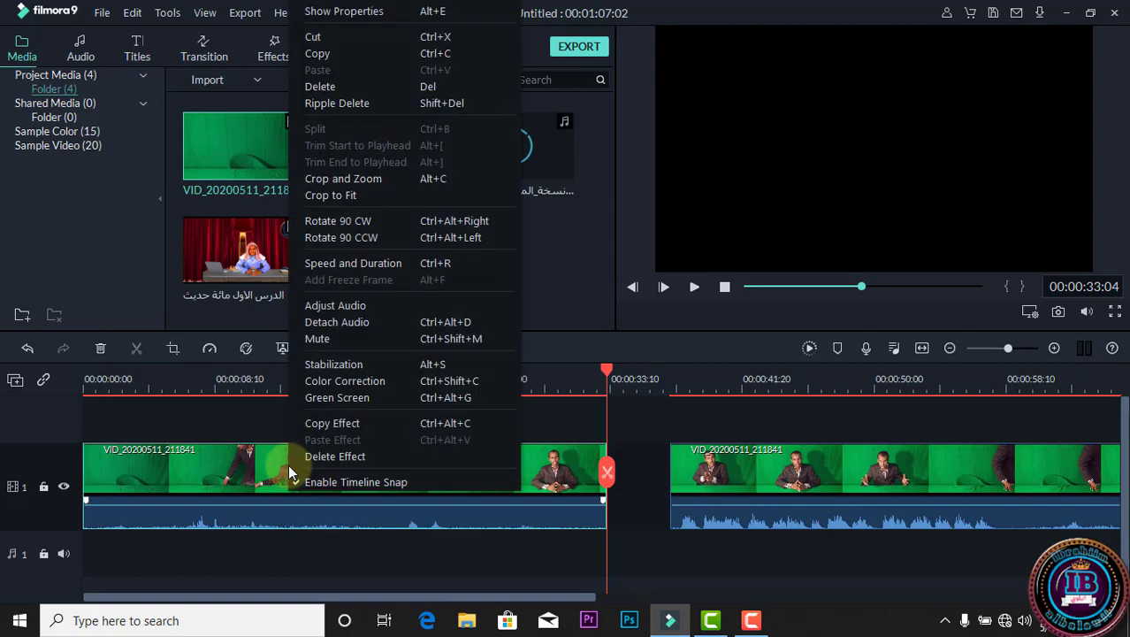
click(373, 92)
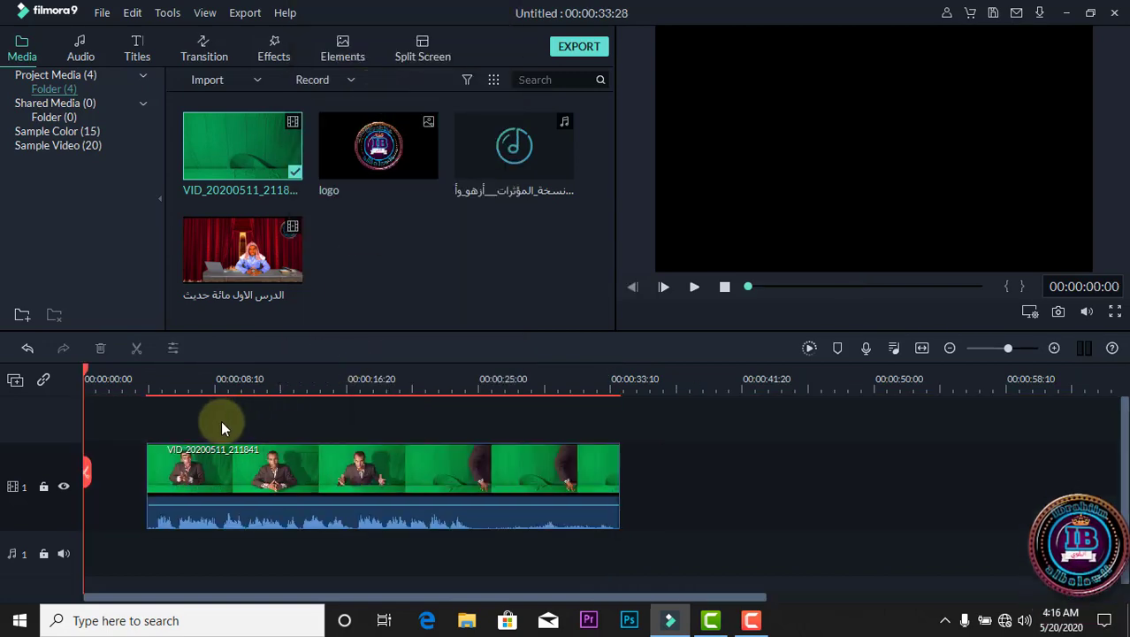
Ripple delete the empty gap before the remaining clip on video track 1.
click(127, 469)
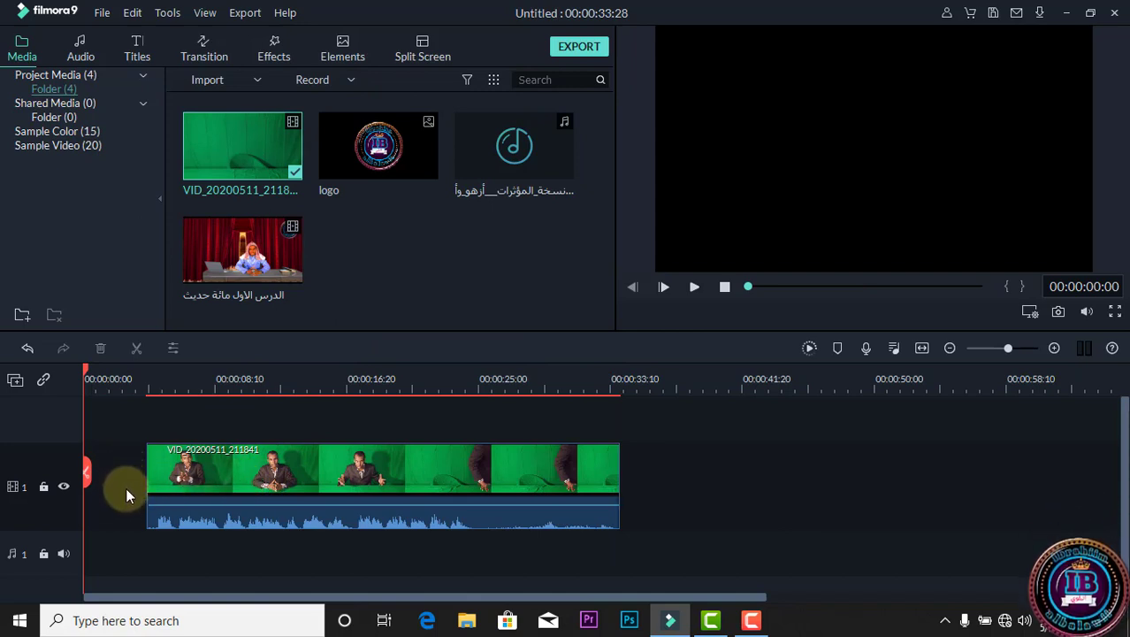
click(692, 286)
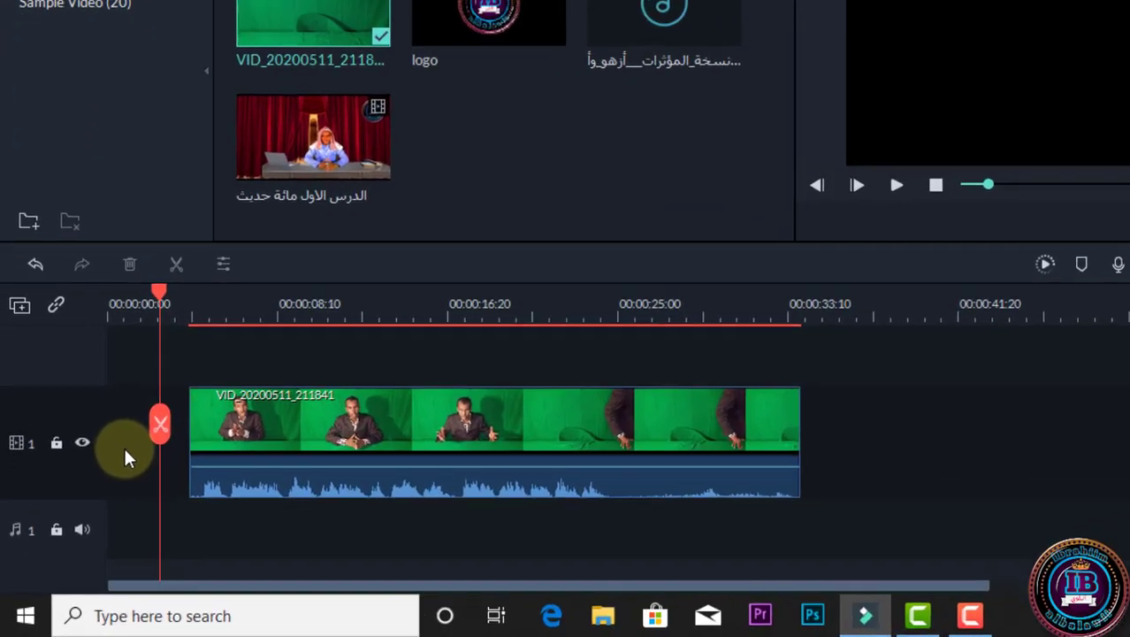
click(125, 452)
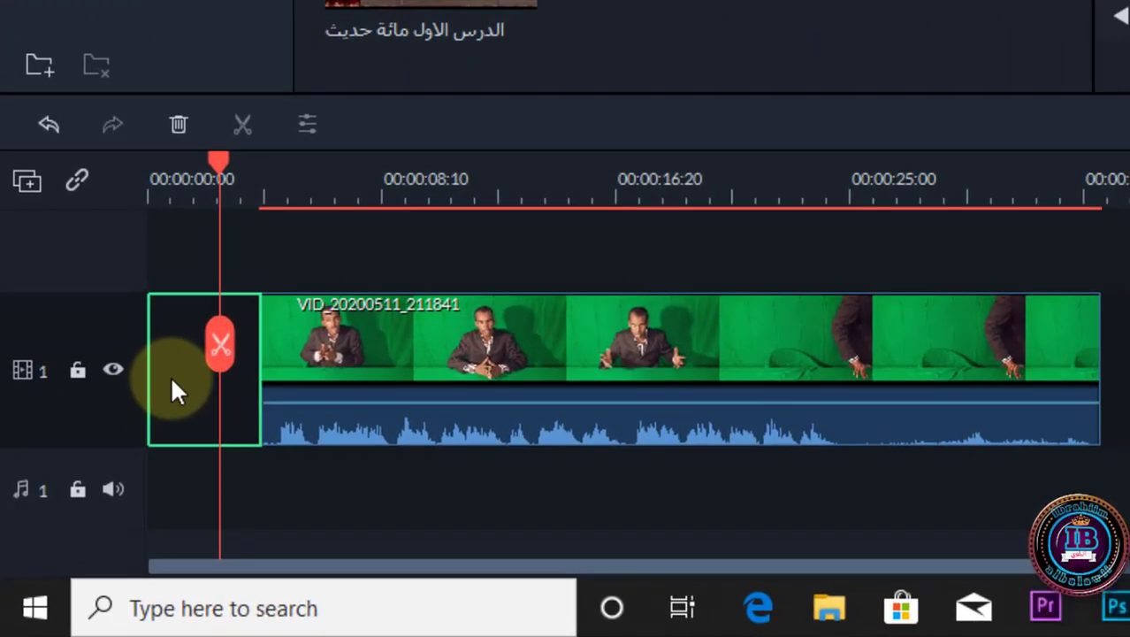
right_click(170, 374)
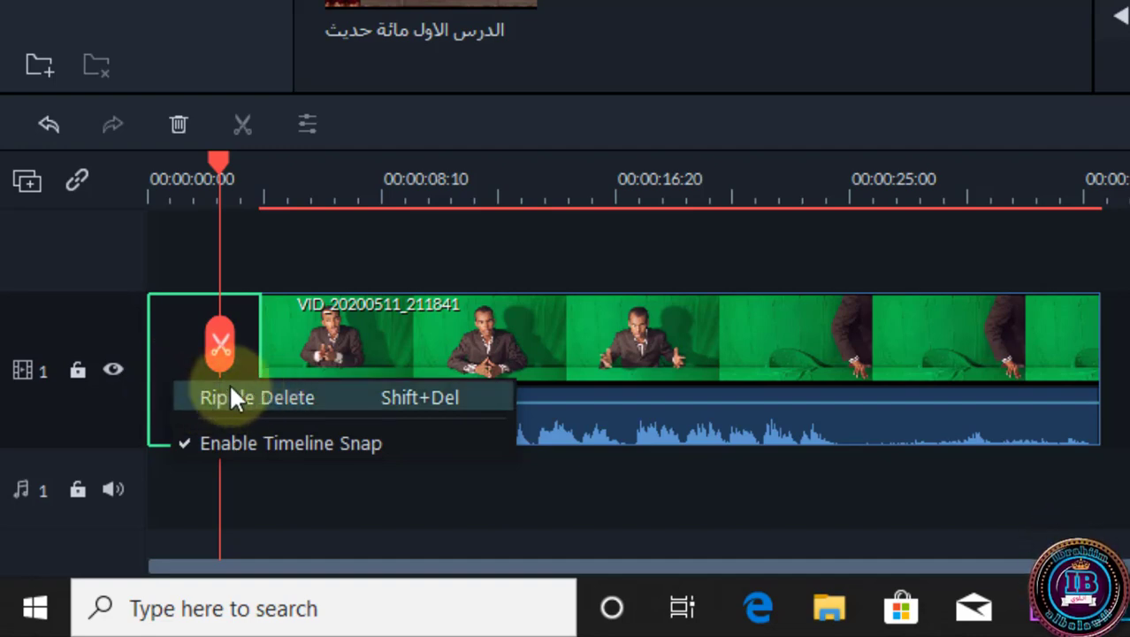
click(173, 337)
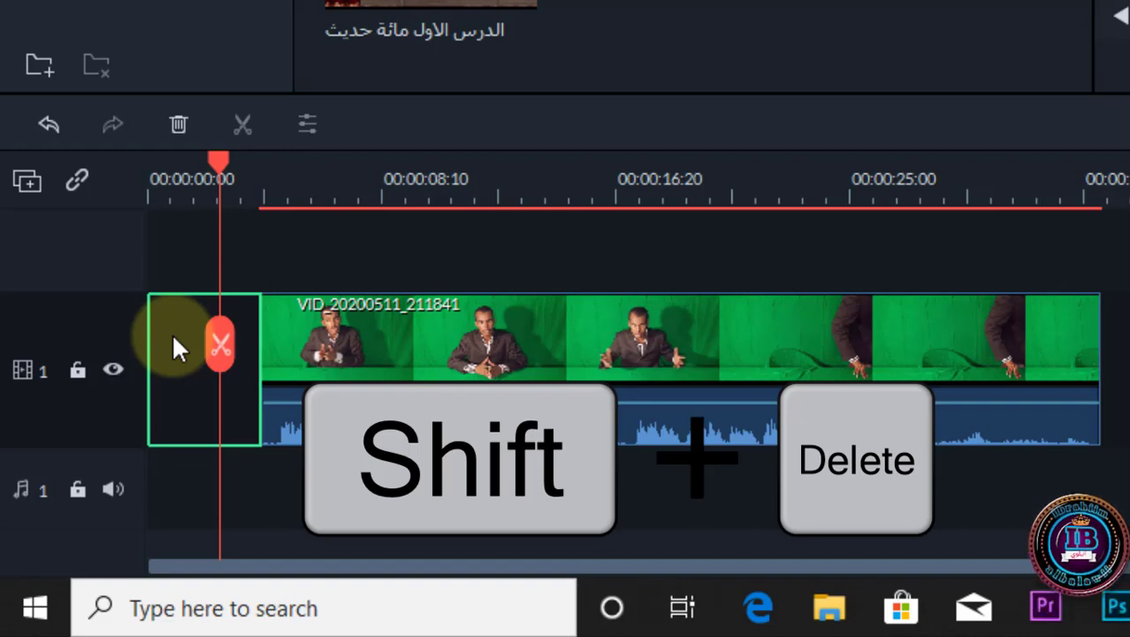
key(shift+Delete)
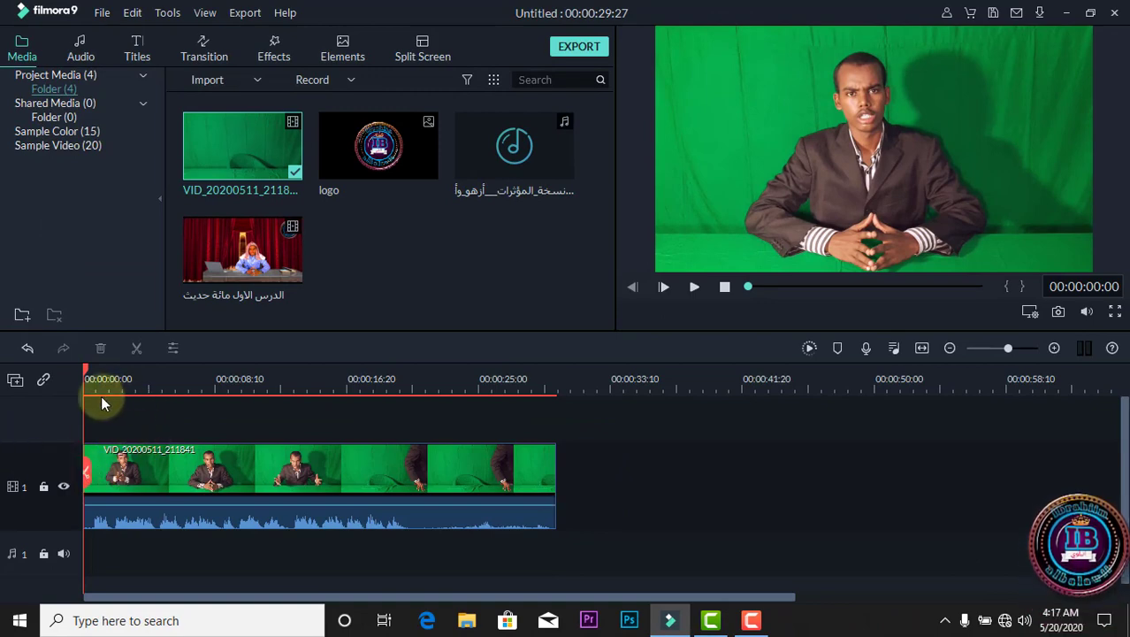
Split the green-screen clip at 00:00:20:23, delete the part after the split, and play back the trimmed clip.
click(674, 286)
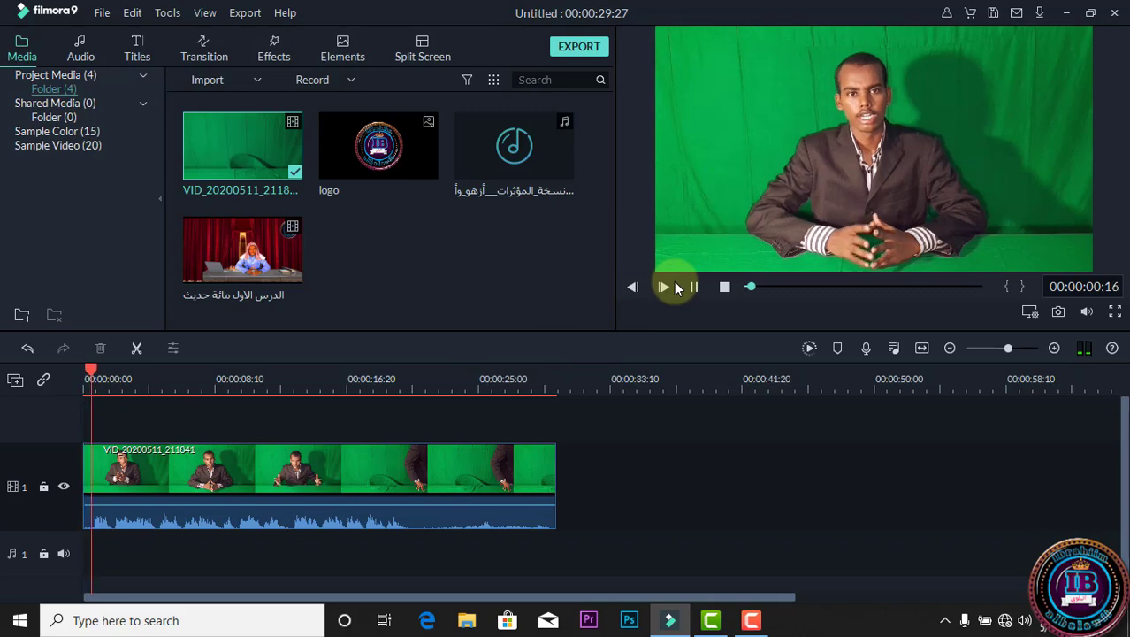
click(674, 285)
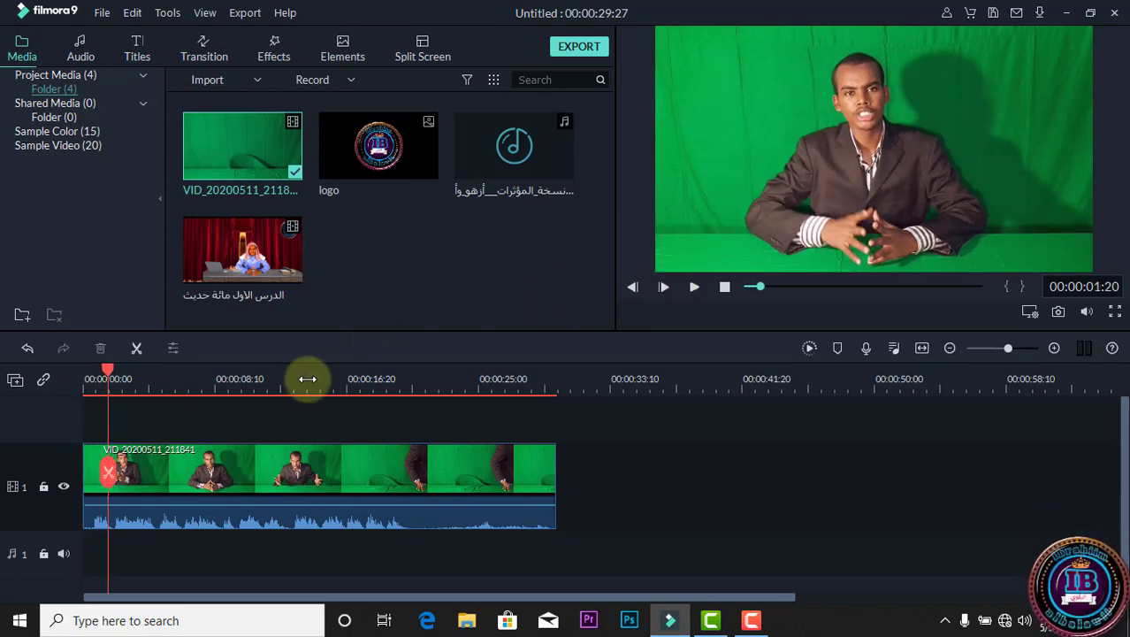
click(402, 385)
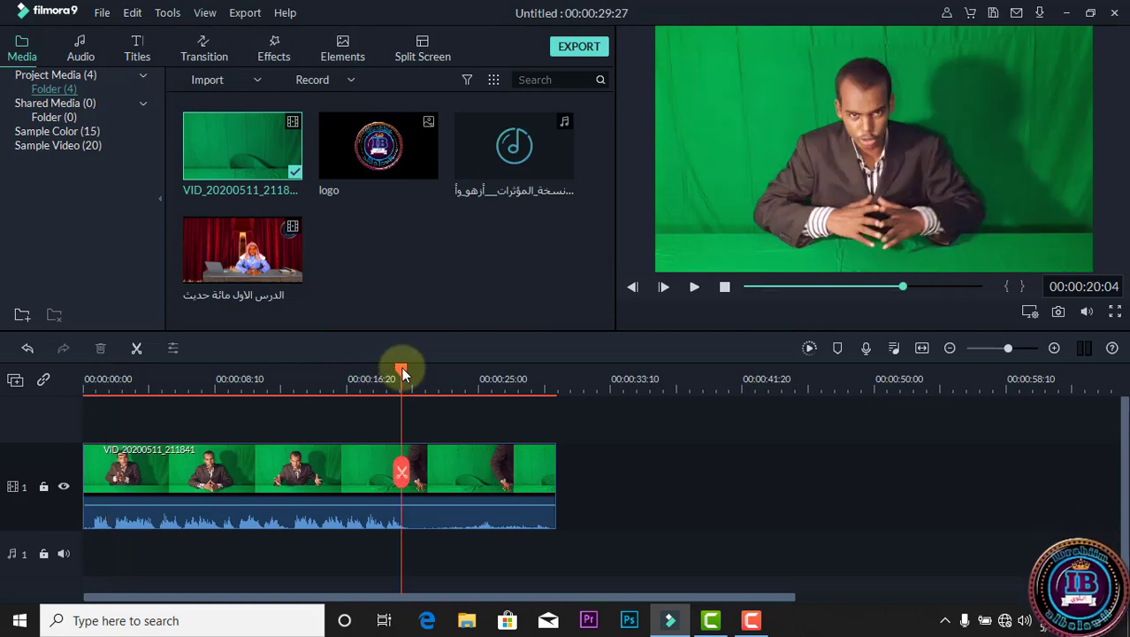
mouse_move(406, 366)
mouse_down()
mouse_move(567, 374)
mouse_move(411, 375)
mouse_up()
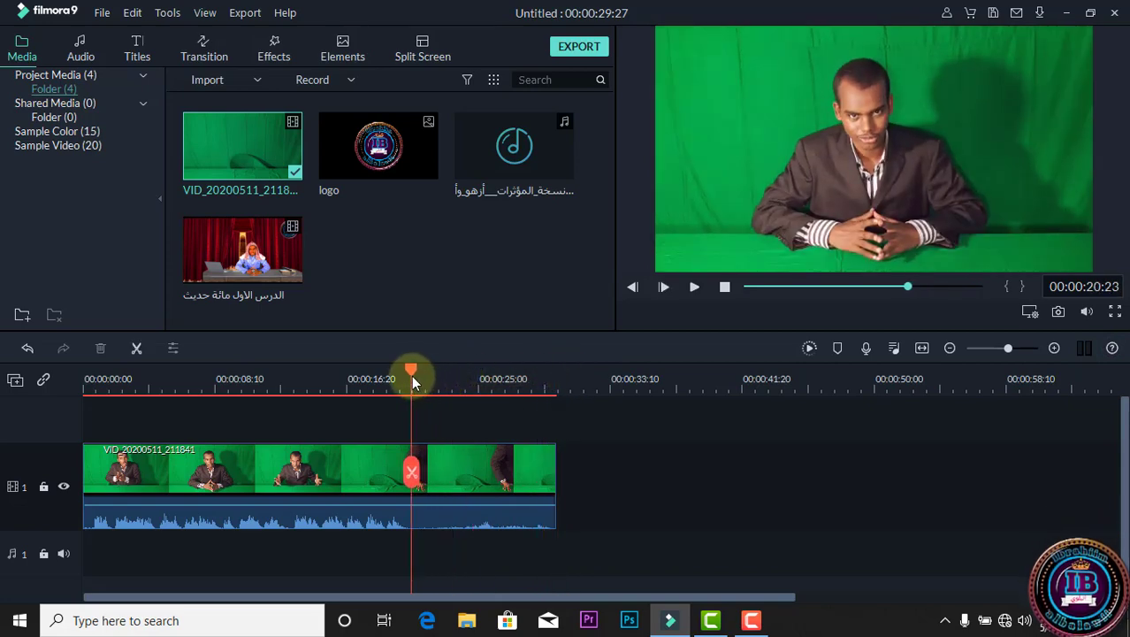
click(411, 473)
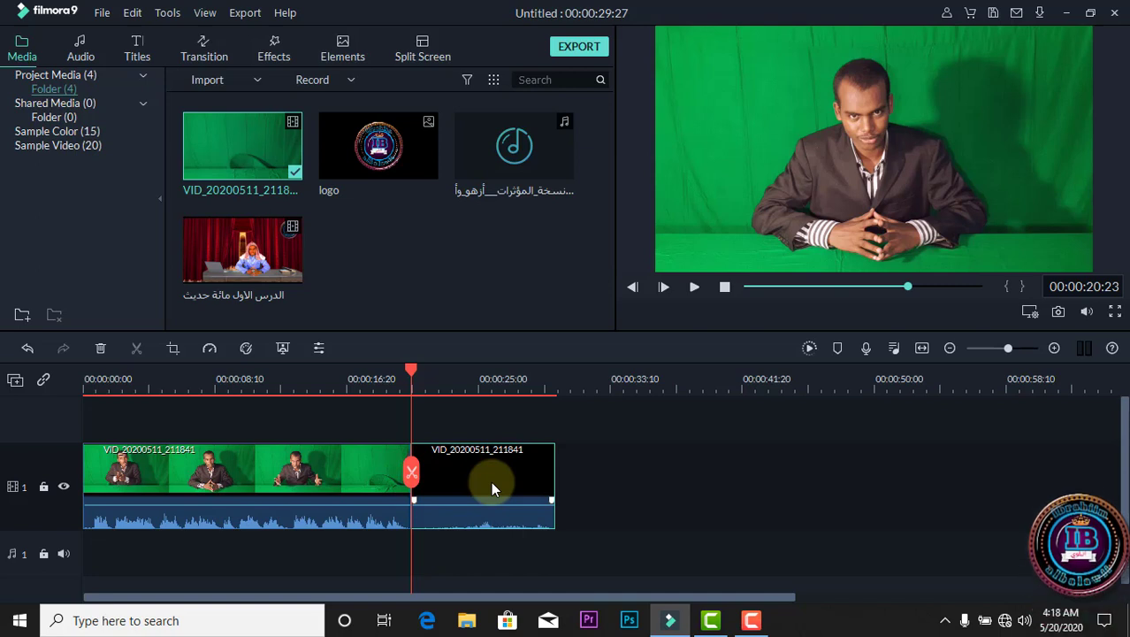
key(Delete)
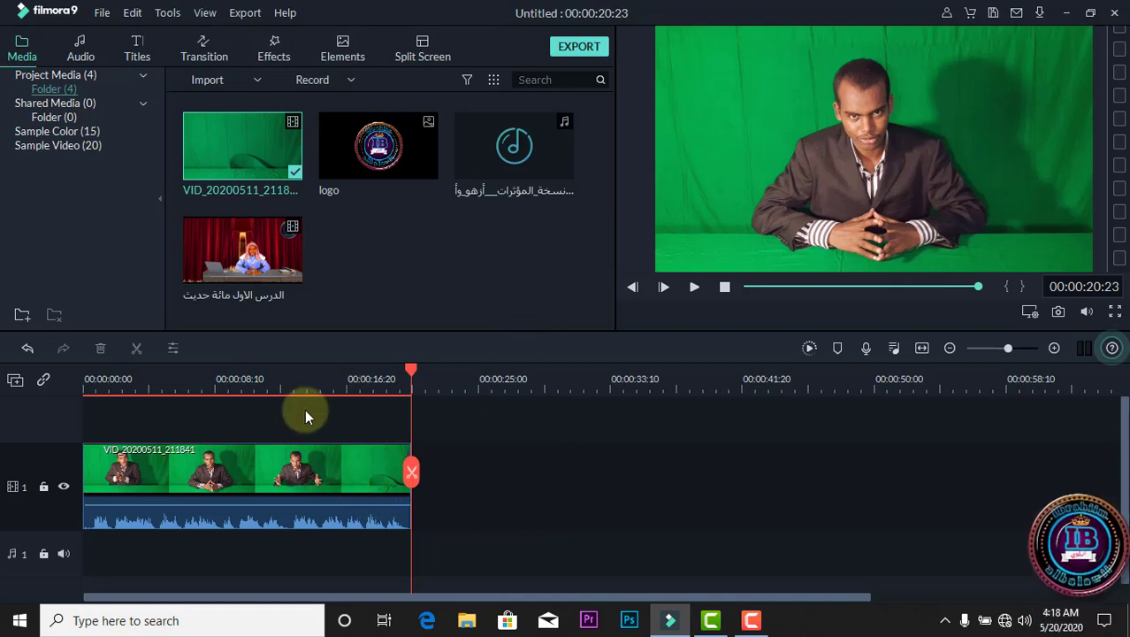
key(space)
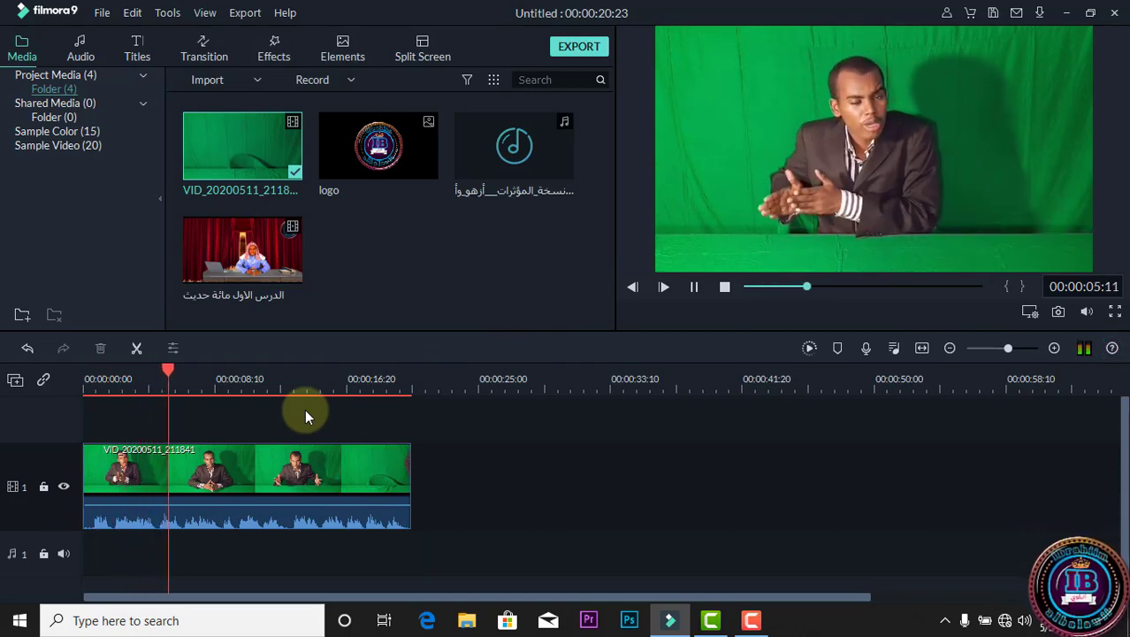
key(space)
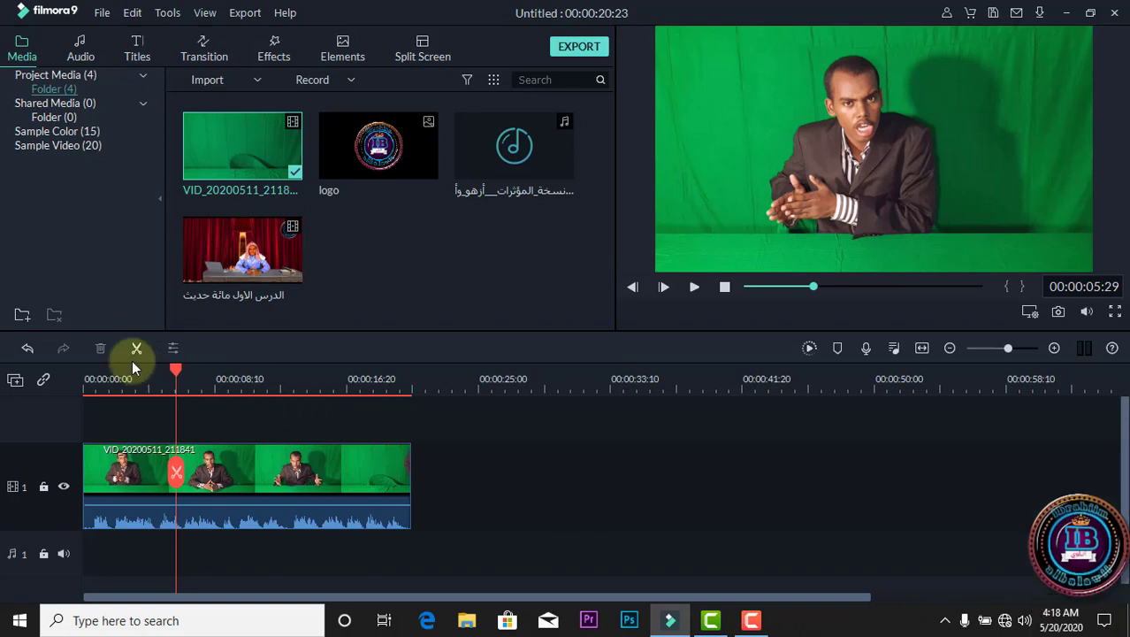
drag(173, 368, 401, 386)
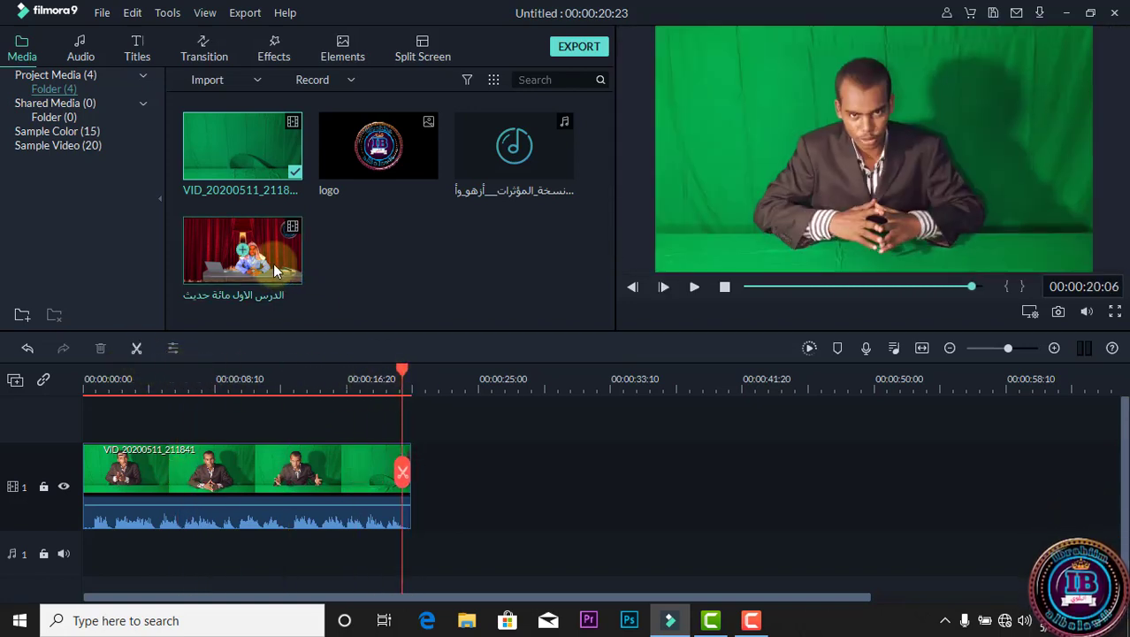
Append the الدرس الاول مائة حديث video directly after the green-screen clip and cut off everything past 00:00:44:21.
drag(273, 256, 424, 473)
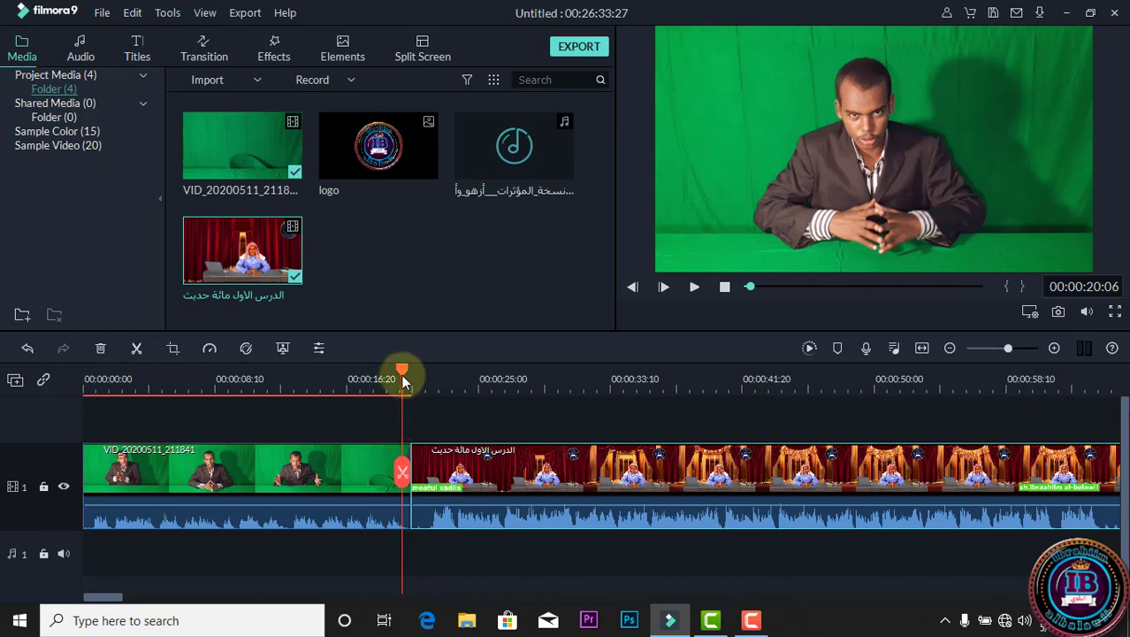
drag(401, 374, 364, 369)
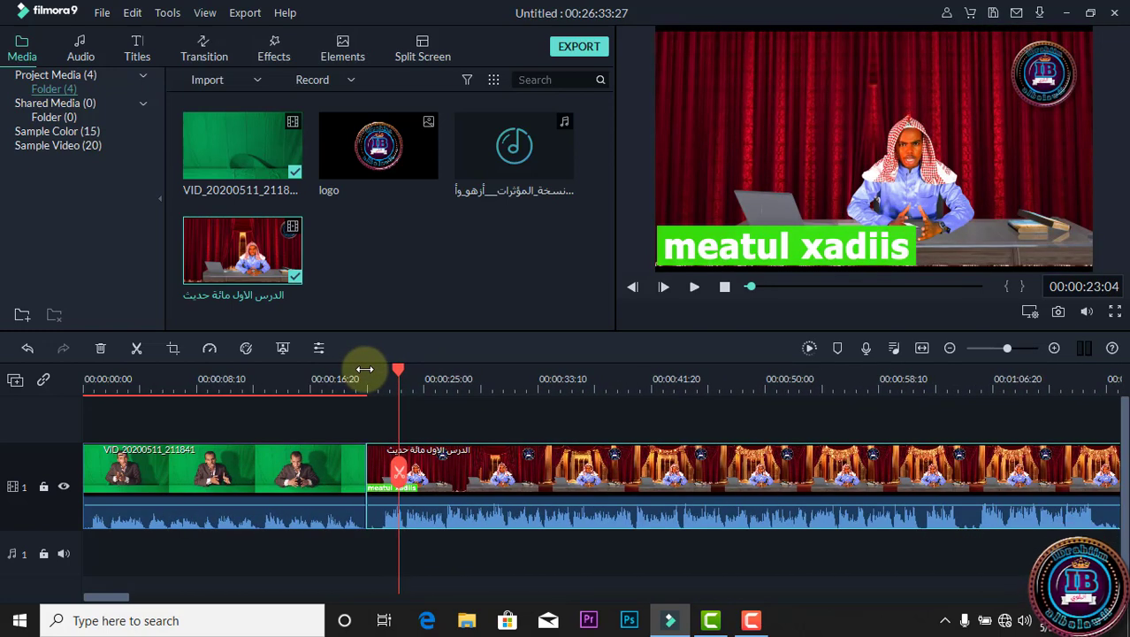
click(925, 349)
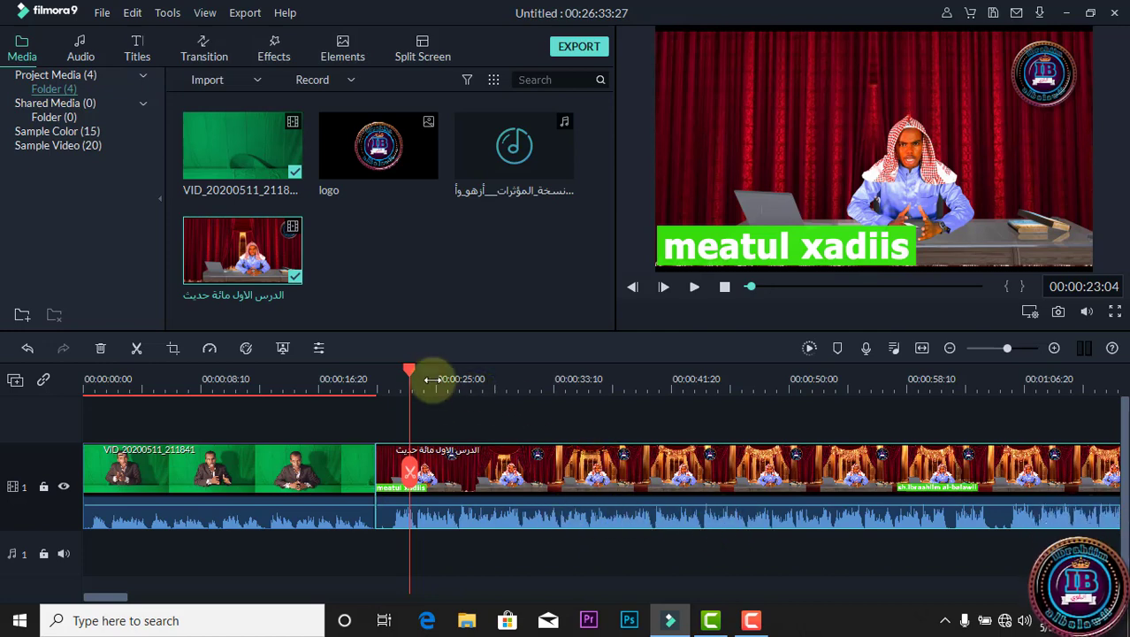
drag(409, 372, 714, 398)
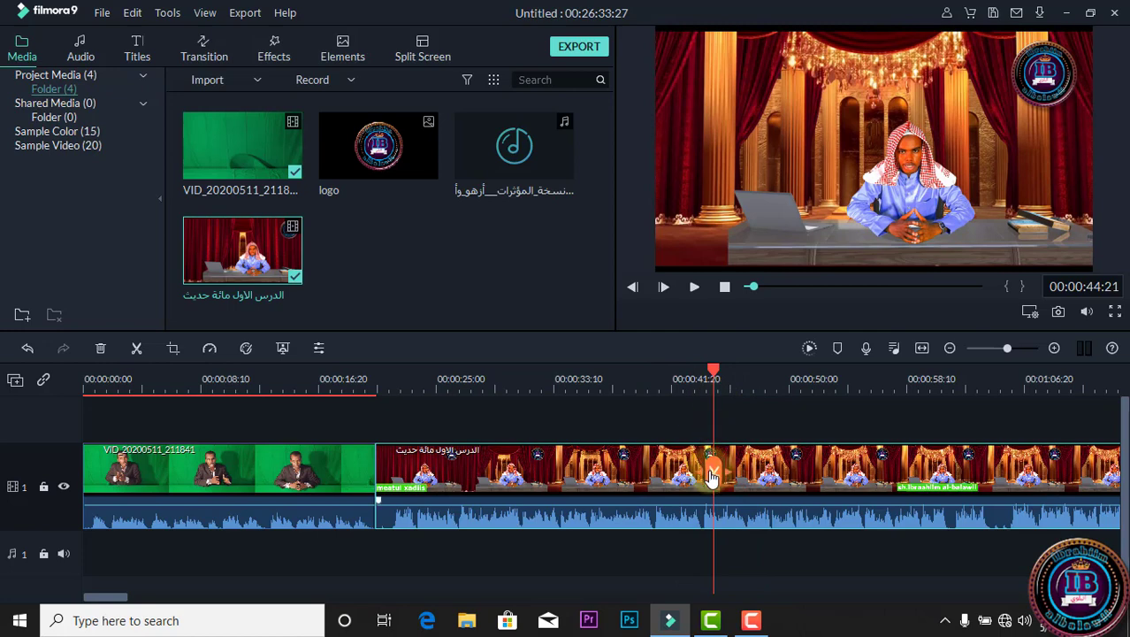
click(137, 347)
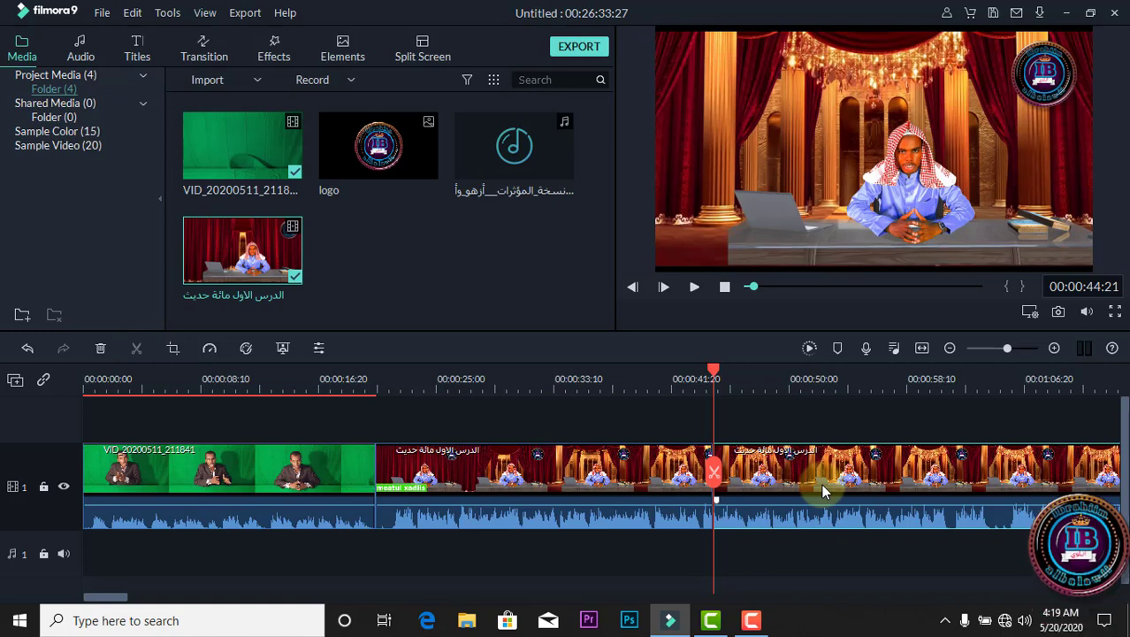
key(Delete)
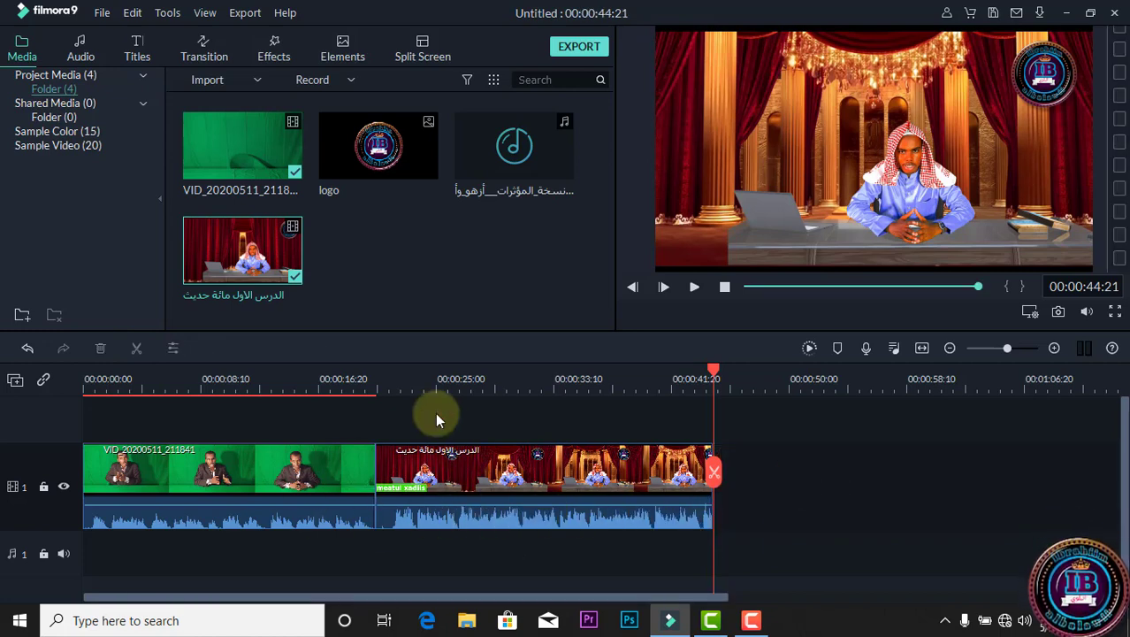
Play back the transition between the green-screen clip and the second video, starting from 00:00:18:12.
click(344, 391)
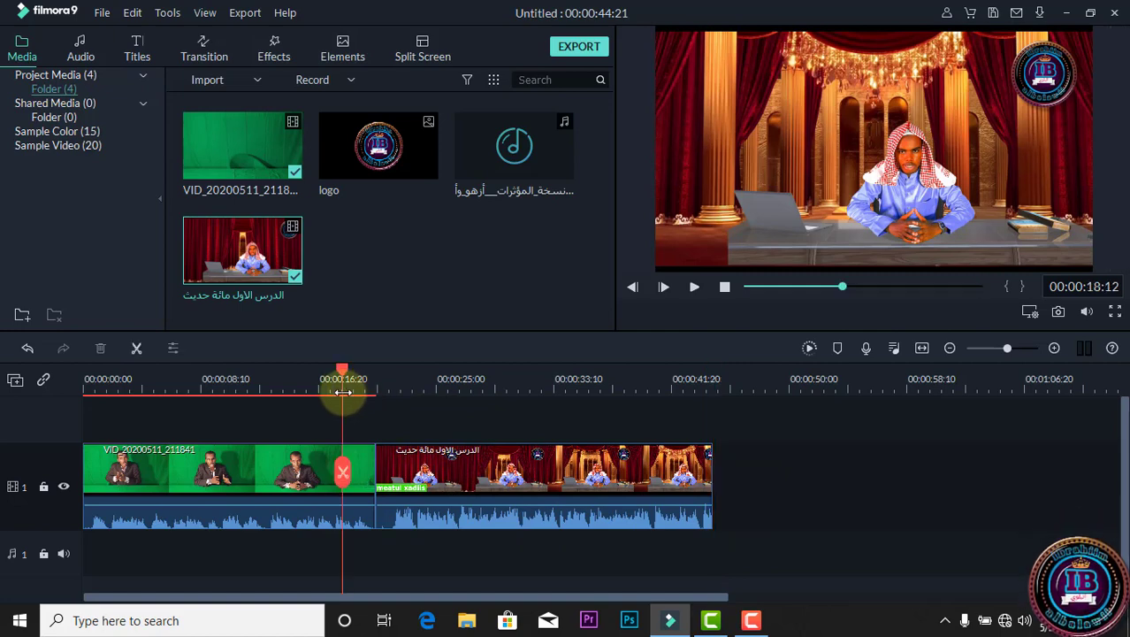
key(space)
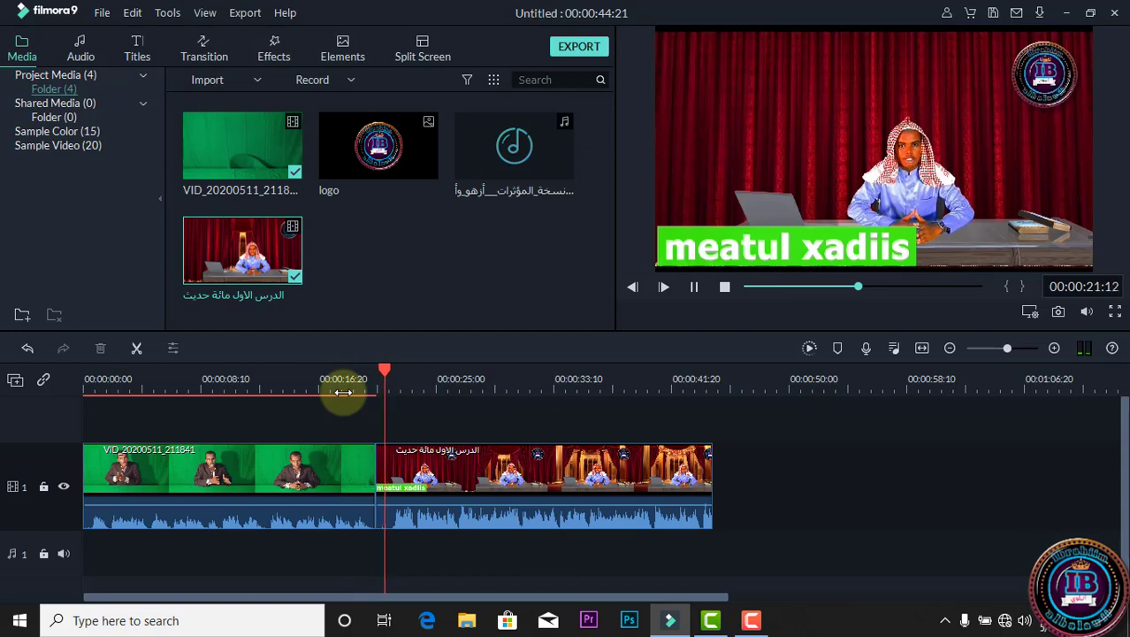
key(space)
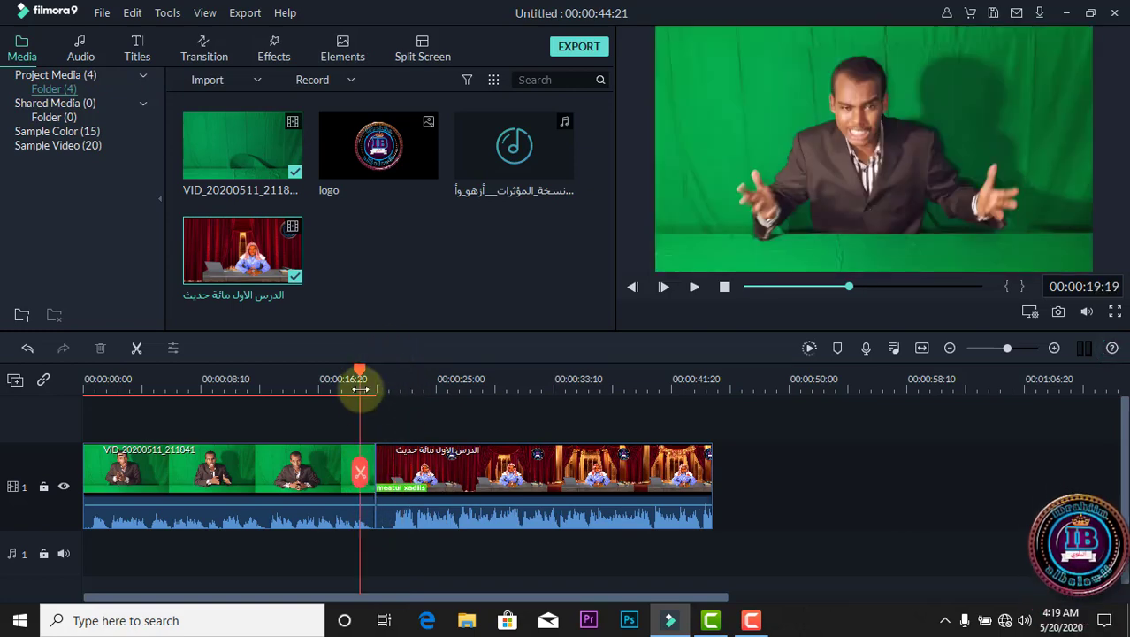
key(space)
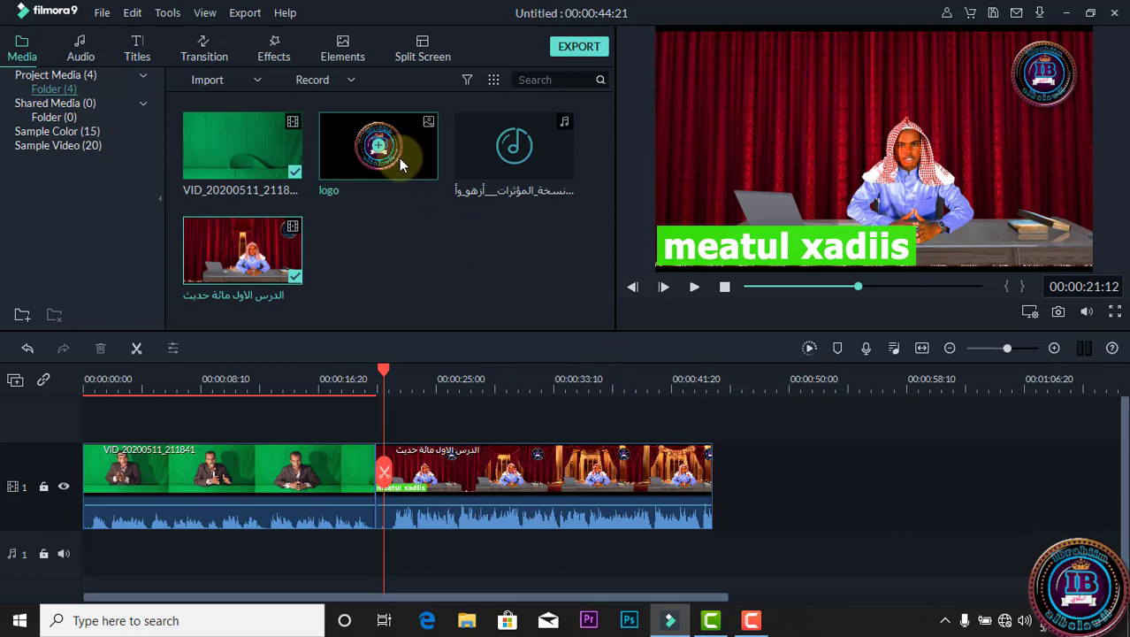
Place the logo image at the start of a new video track above the two clips.
drag(399, 158, 91, 429)
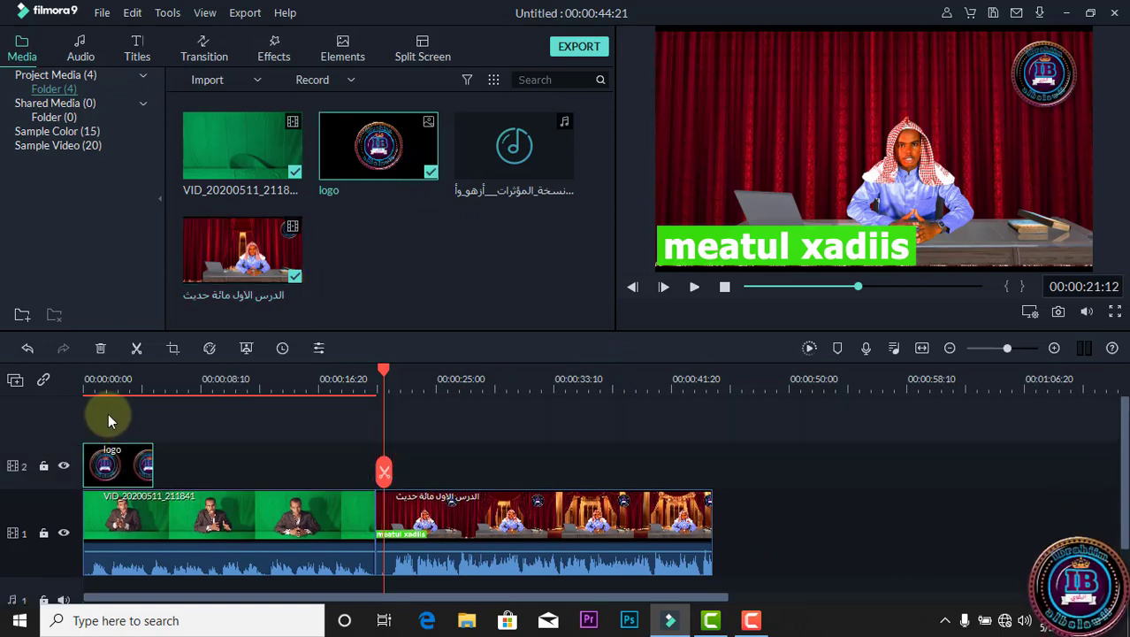
Shrink the logo overlay to a small badge and place it in the lower-right corner of the video frame.
click(108, 390)
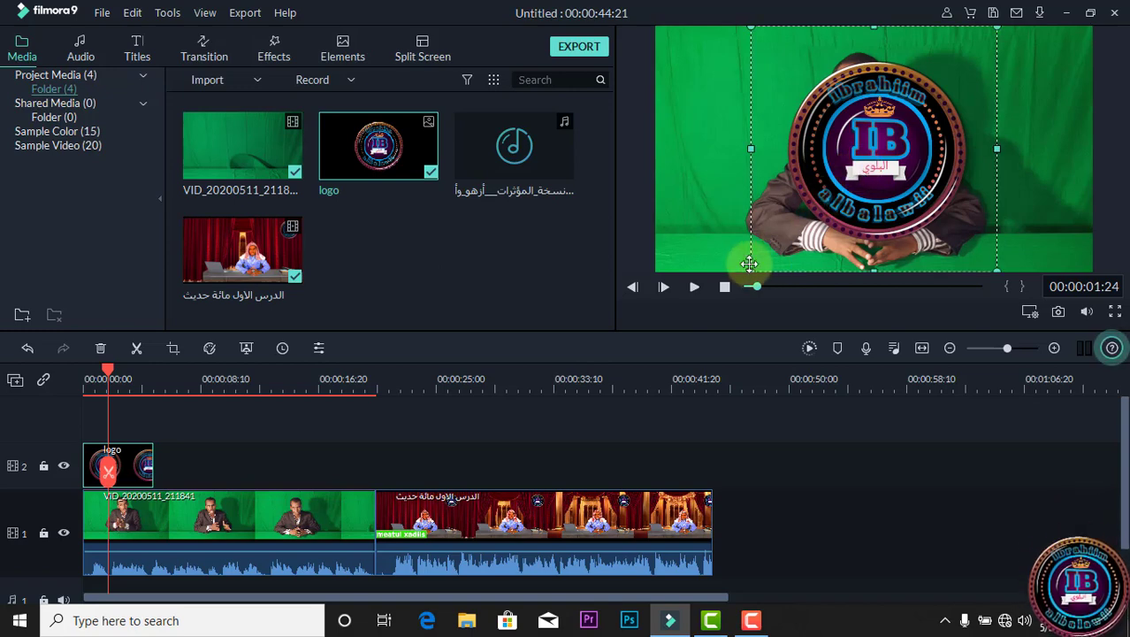
drag(750, 267, 930, 88)
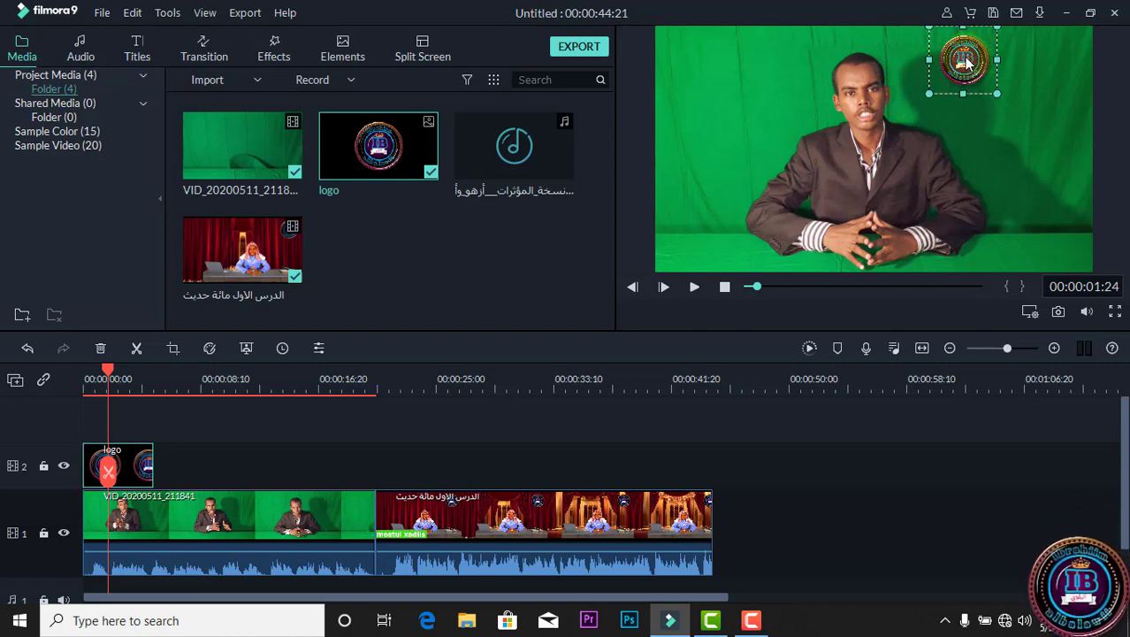
drag(966, 62, 1078, 245)
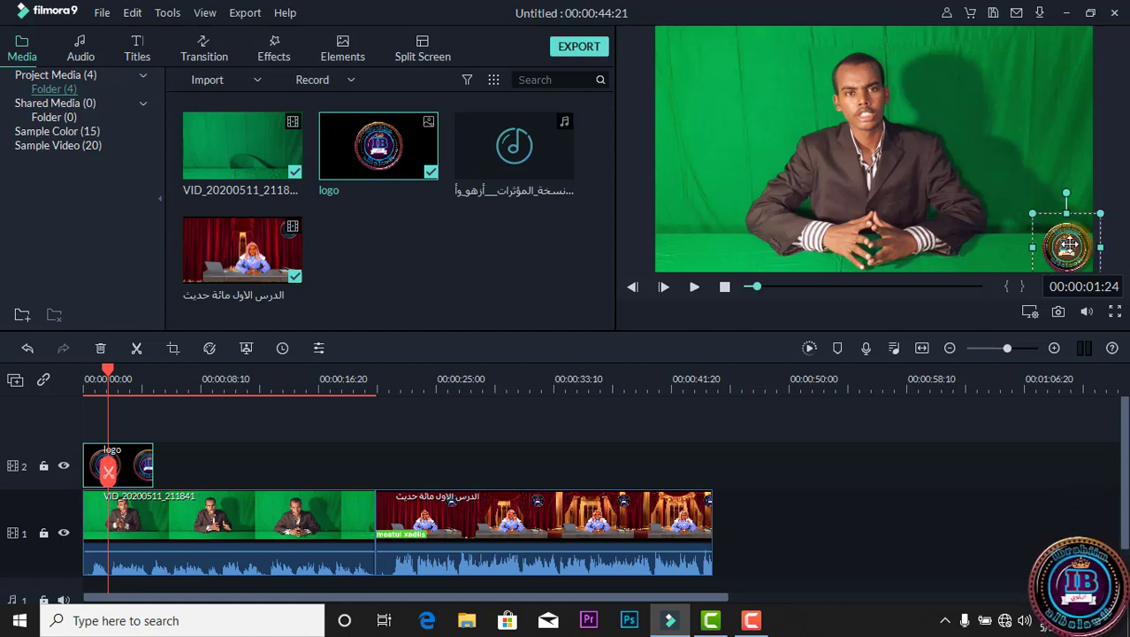
Extend the logo clip on the second video track so that it ends with the second video at 00:00:44:21.
click(207, 387)
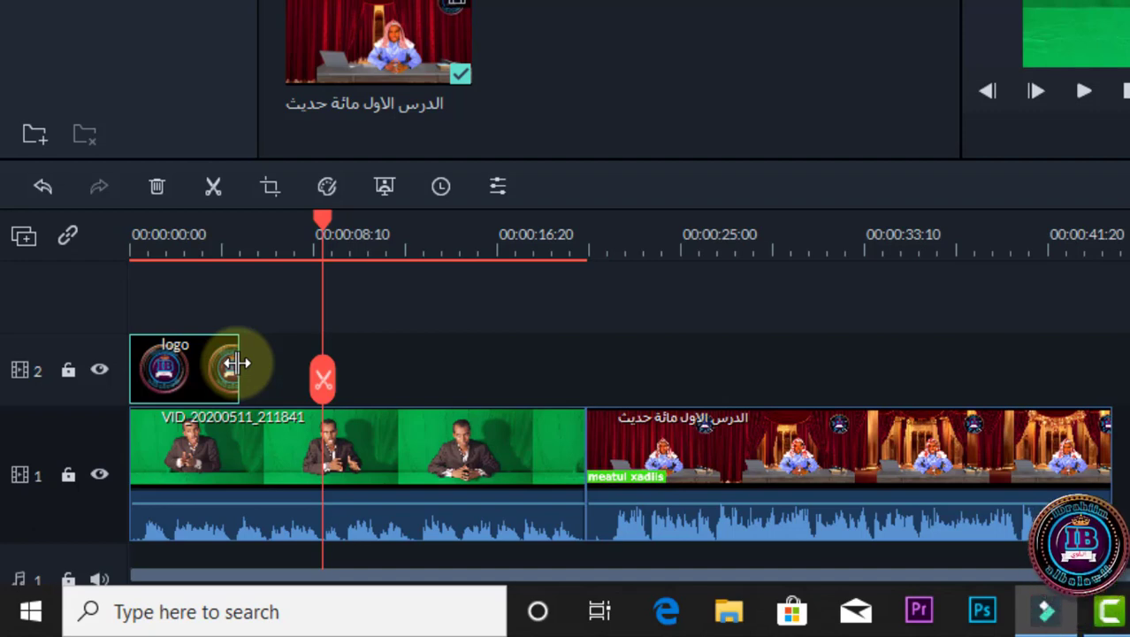
drag(237, 363, 1062, 382)
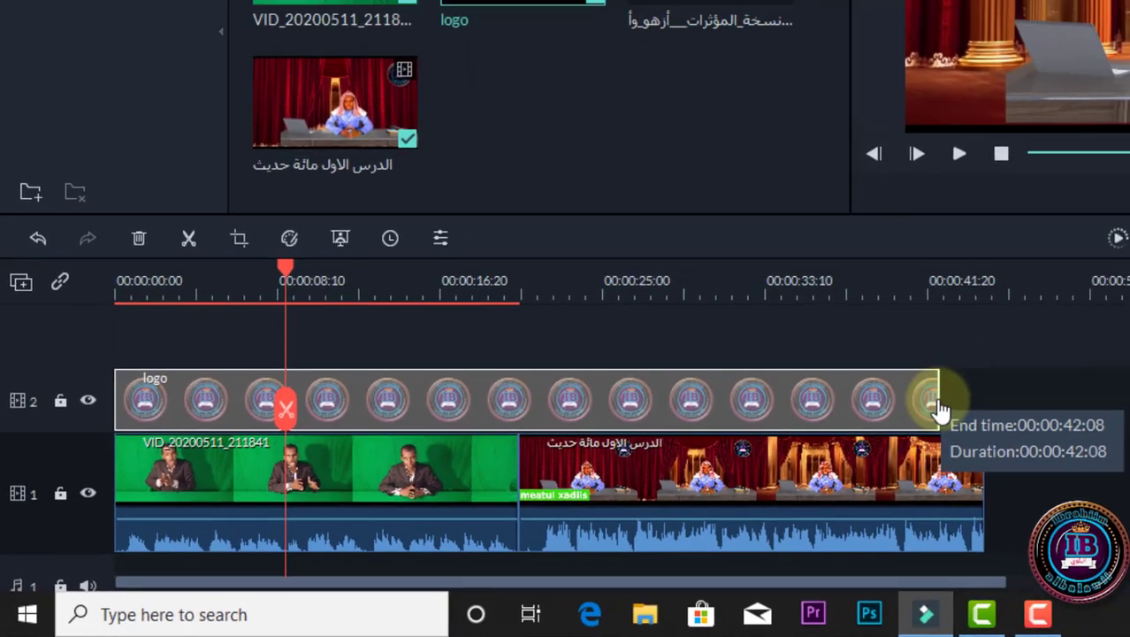
drag(939, 408, 986, 409)
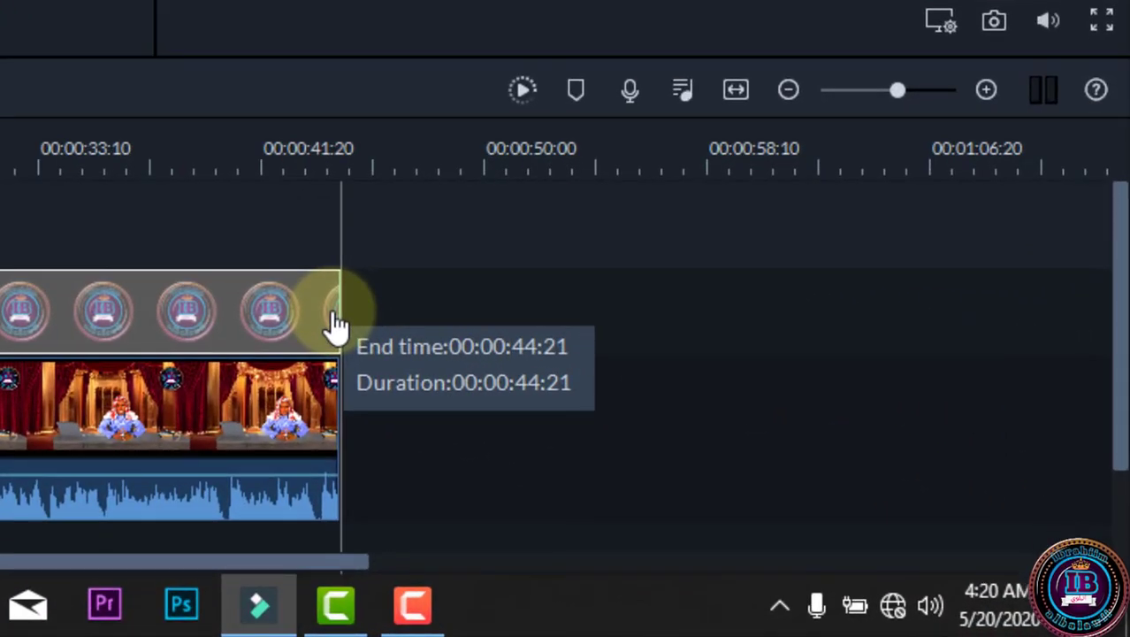
mouse_move(336, 325)
mouse_down()
mouse_move(560, 320)
mouse_move(340, 309)
mouse_up()
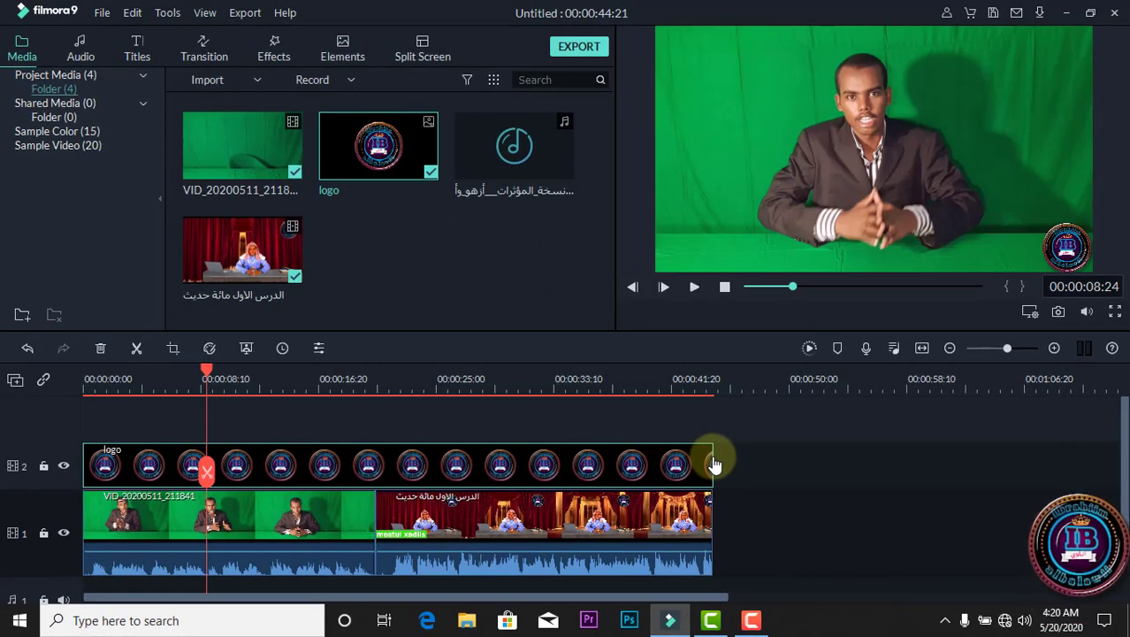
Split the logo clip at 00:00:20:25, where the second video begins, and delete the part after the split.
click(493, 389)
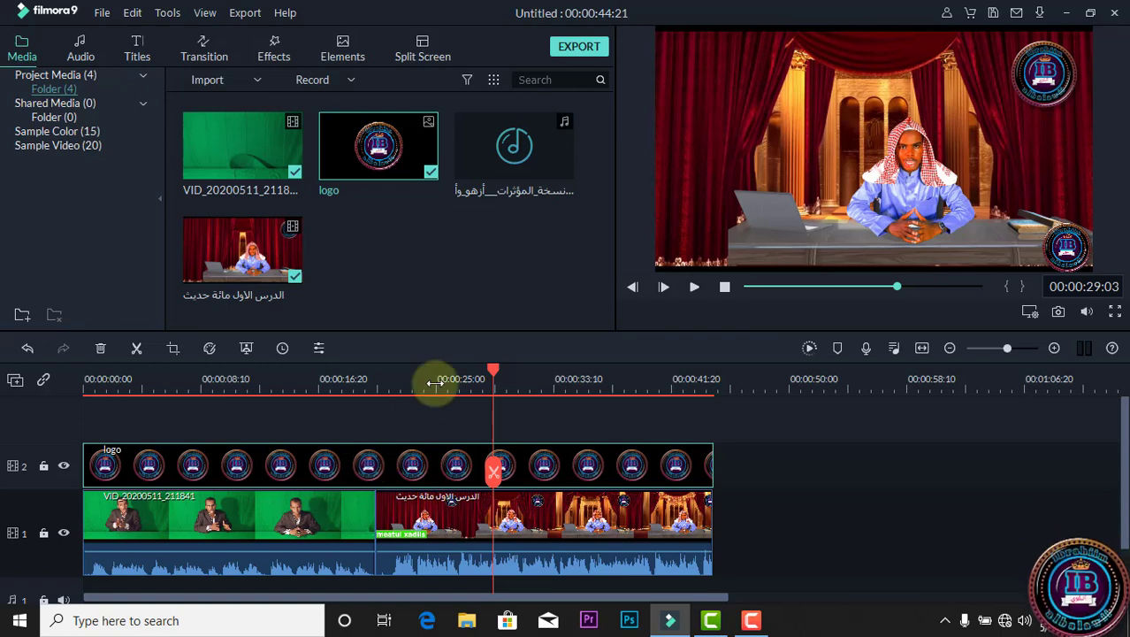
drag(494, 374, 377, 391)
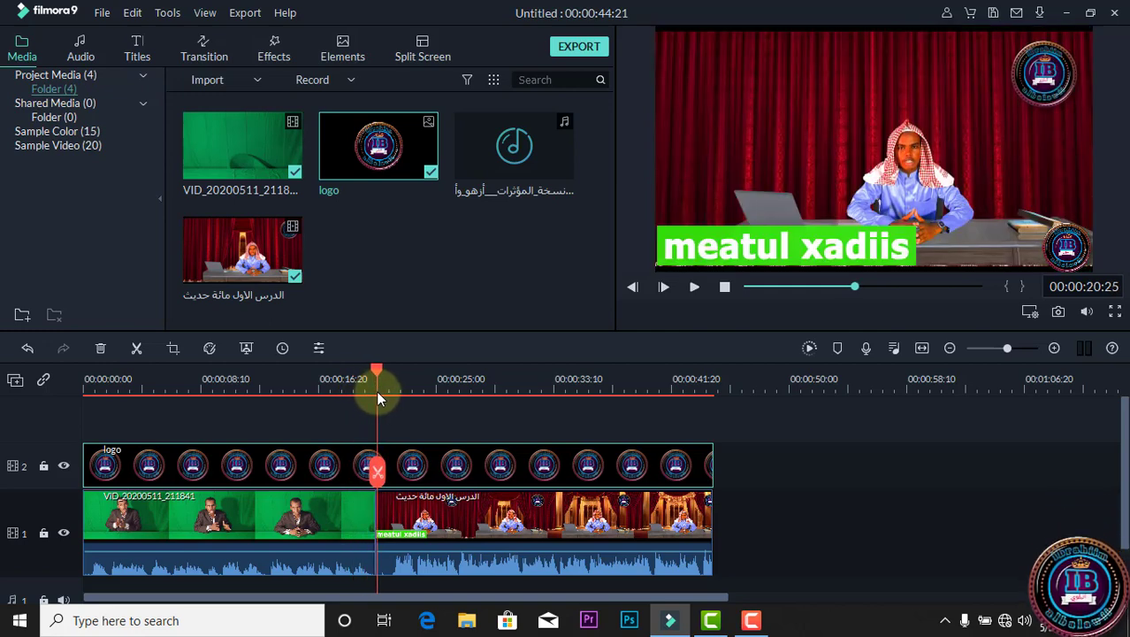
click(137, 347)
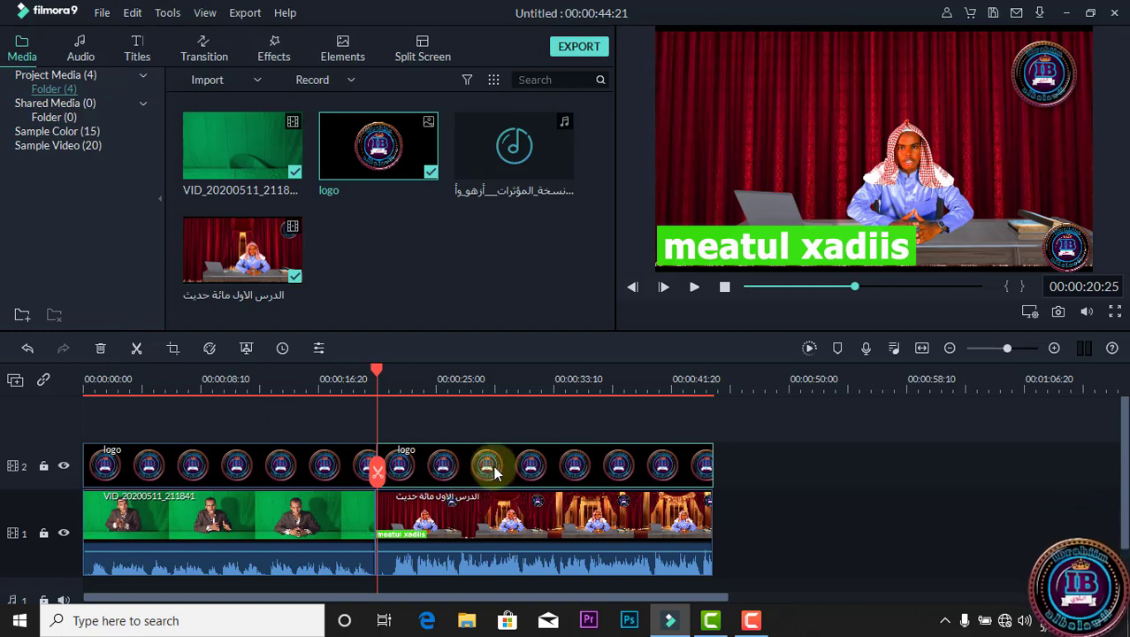
key(Delete)
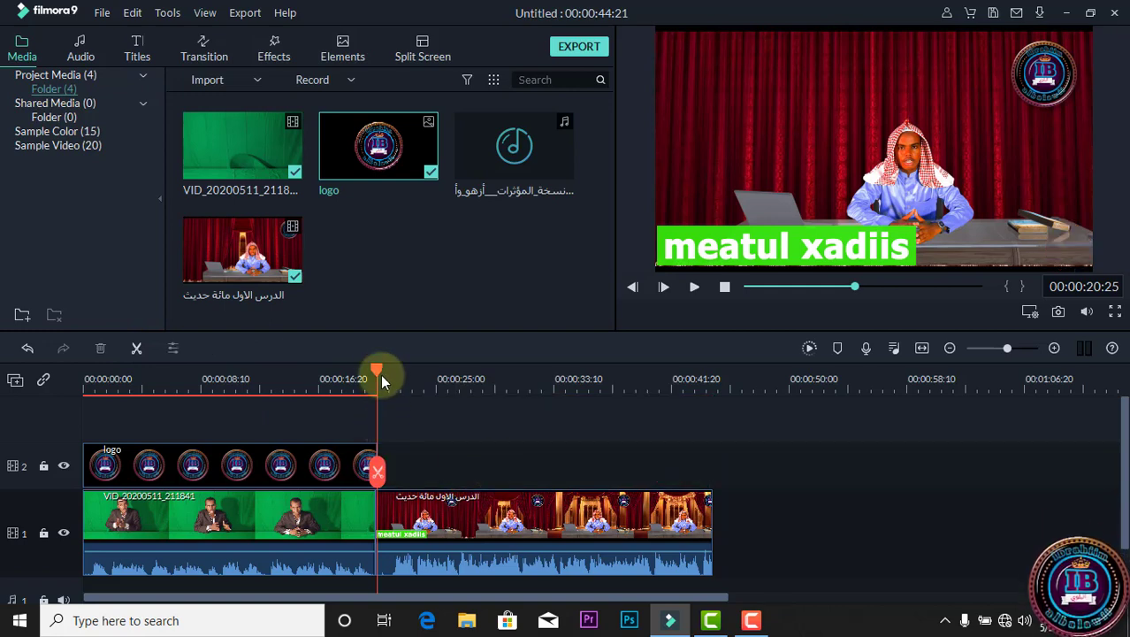
drag(364, 365, 339, 447)
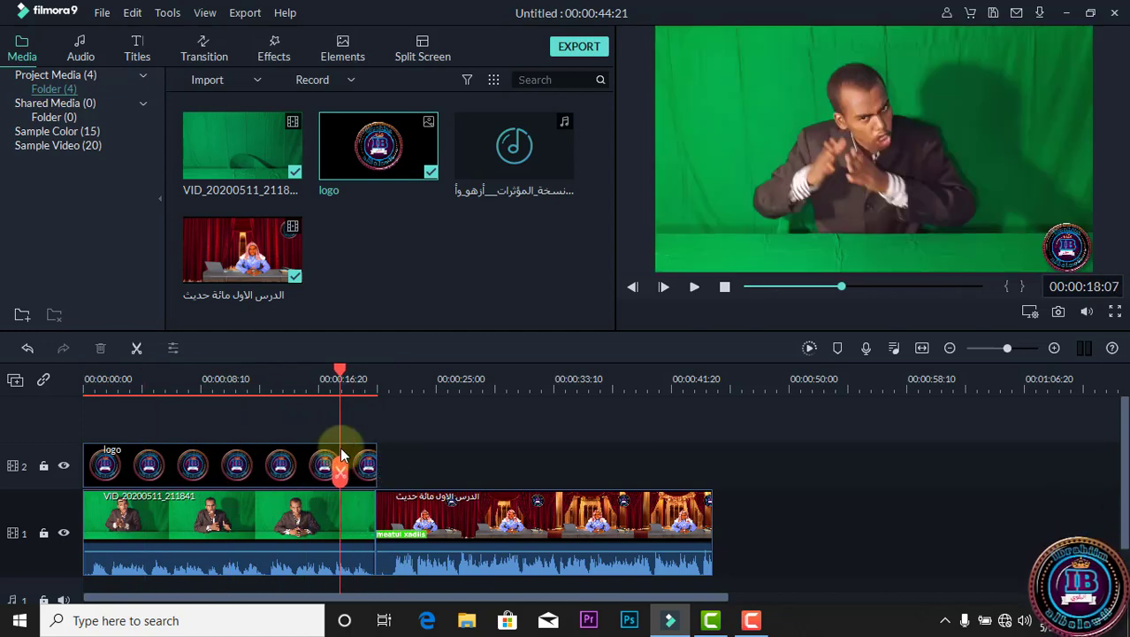
Add the نسخة_المؤثرات audio file to the start of the audio track and split it at 00:00:22:10 and 00:00:40:14.
drag(533, 141, 72, 552)
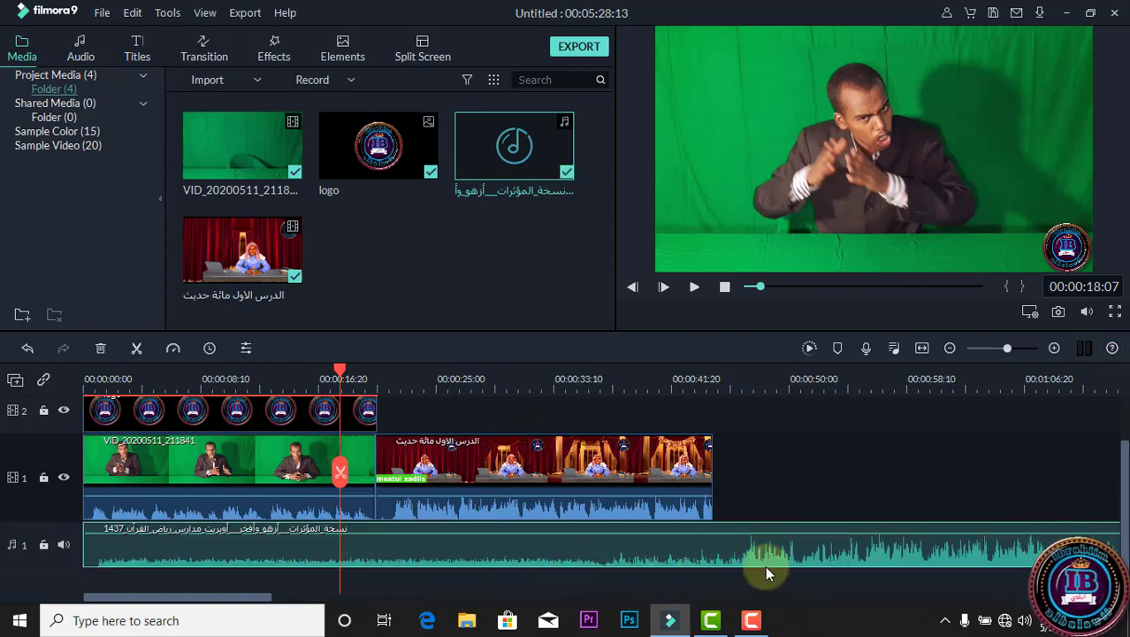
click(442, 444)
drag(342, 371, 398, 393)
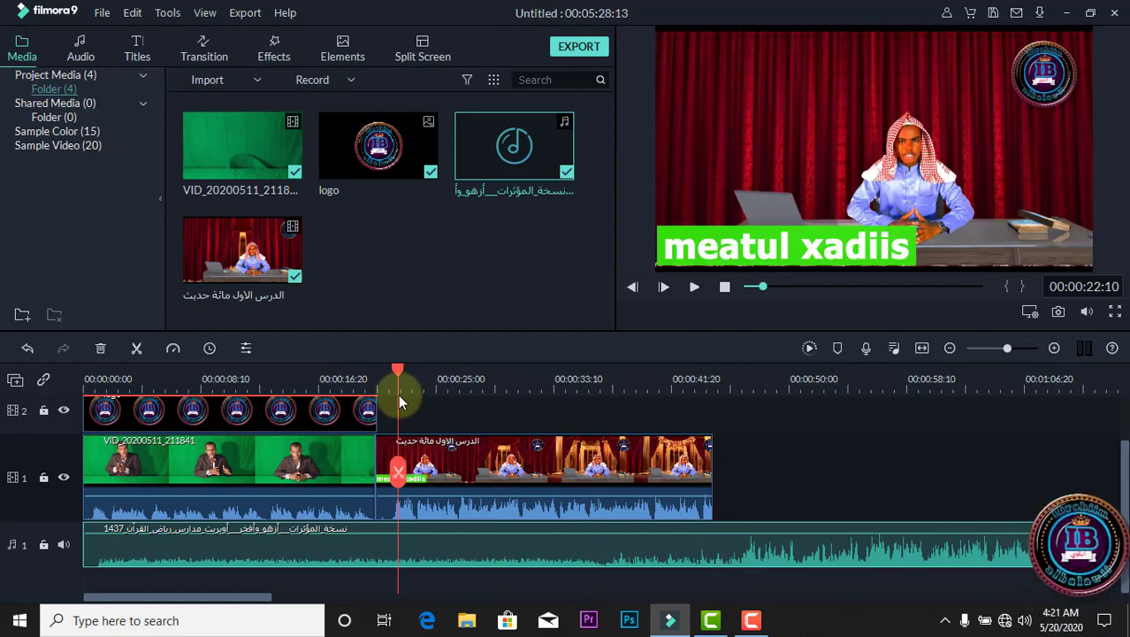
click(400, 485)
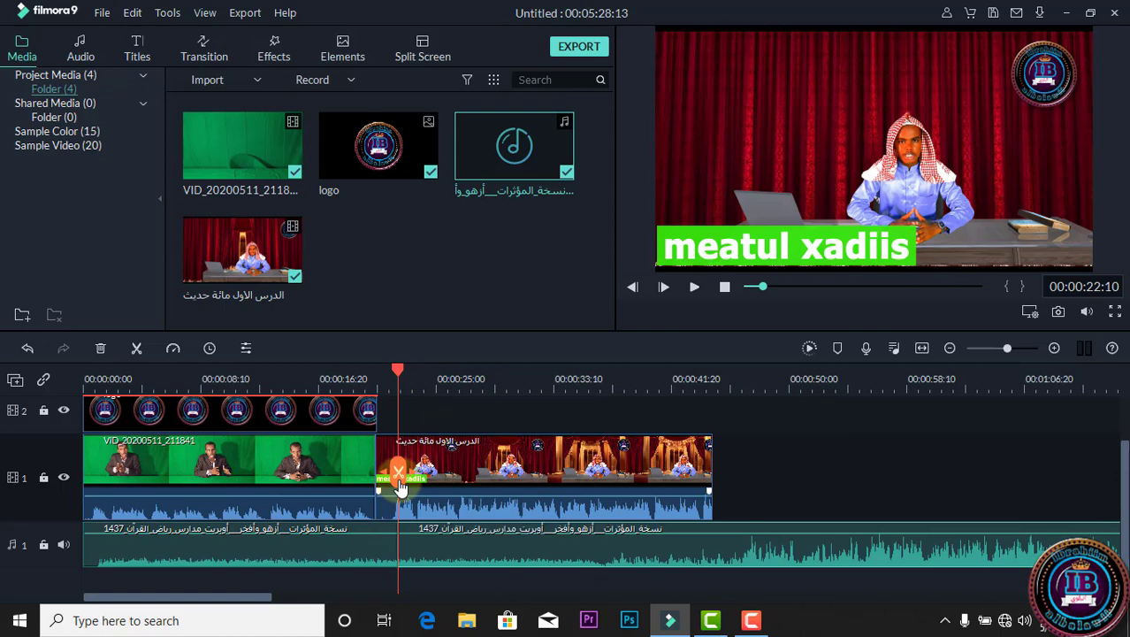
click(654, 367)
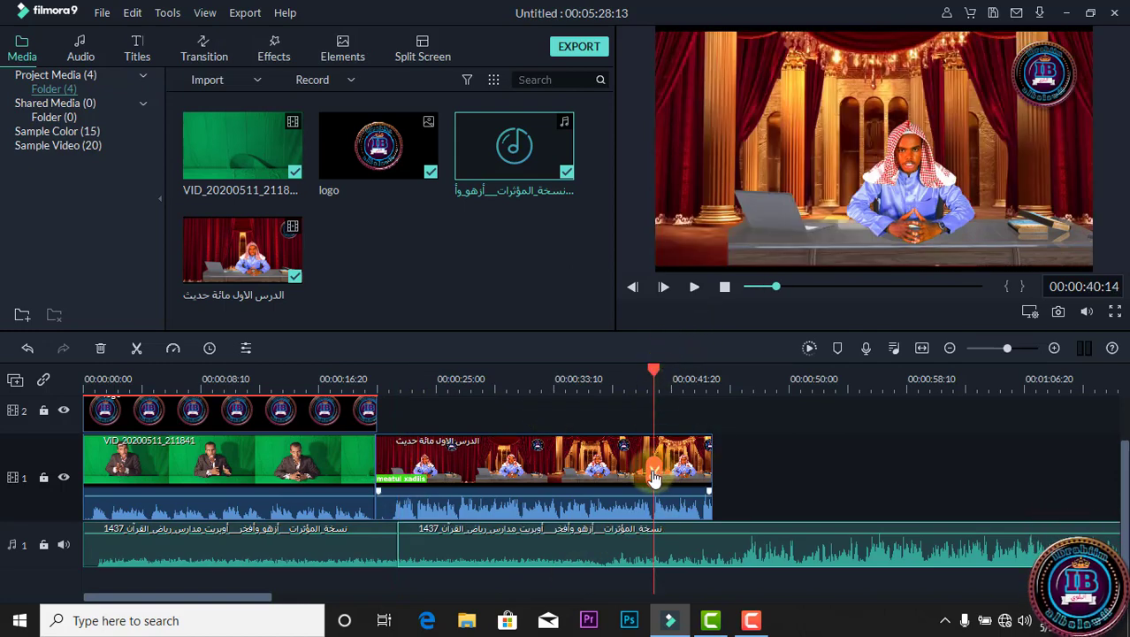
click(654, 478)
Delete the first audio piece and move the middle piece earlier so that it ends at 00:00:29:00.
click(337, 543)
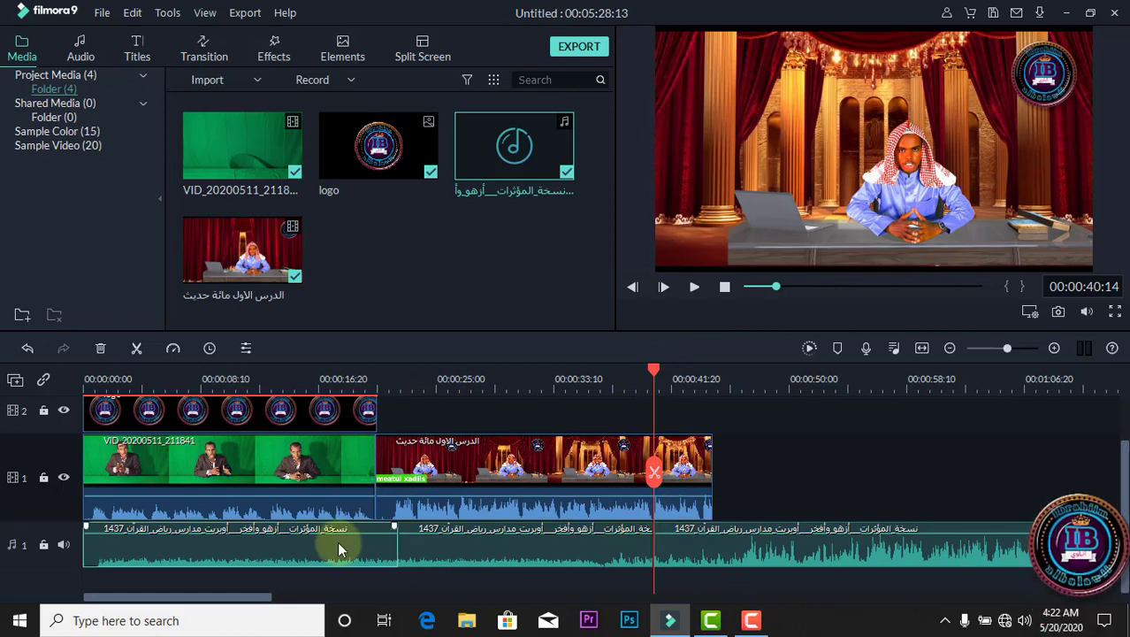
key(Delete)
key(Home)
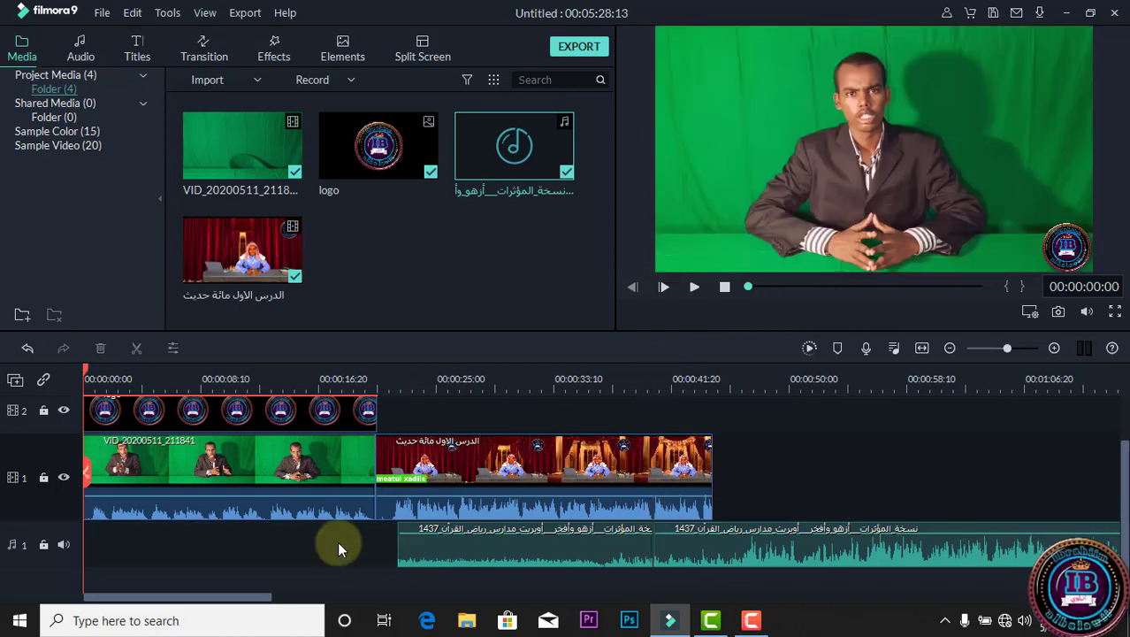
click(776, 554)
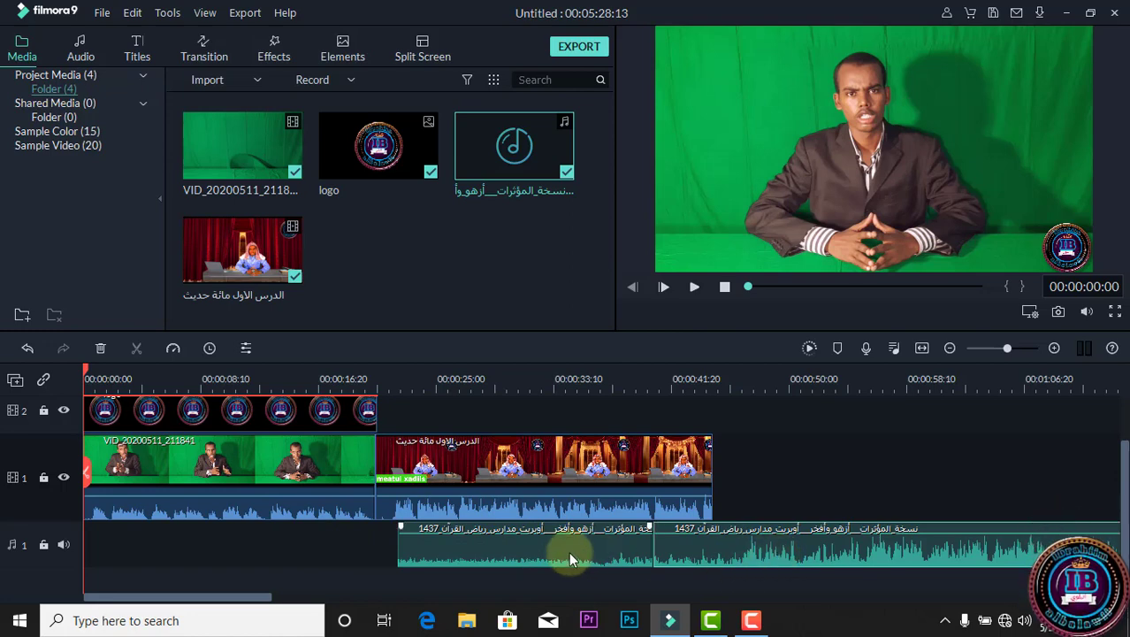
drag(569, 550, 406, 549)
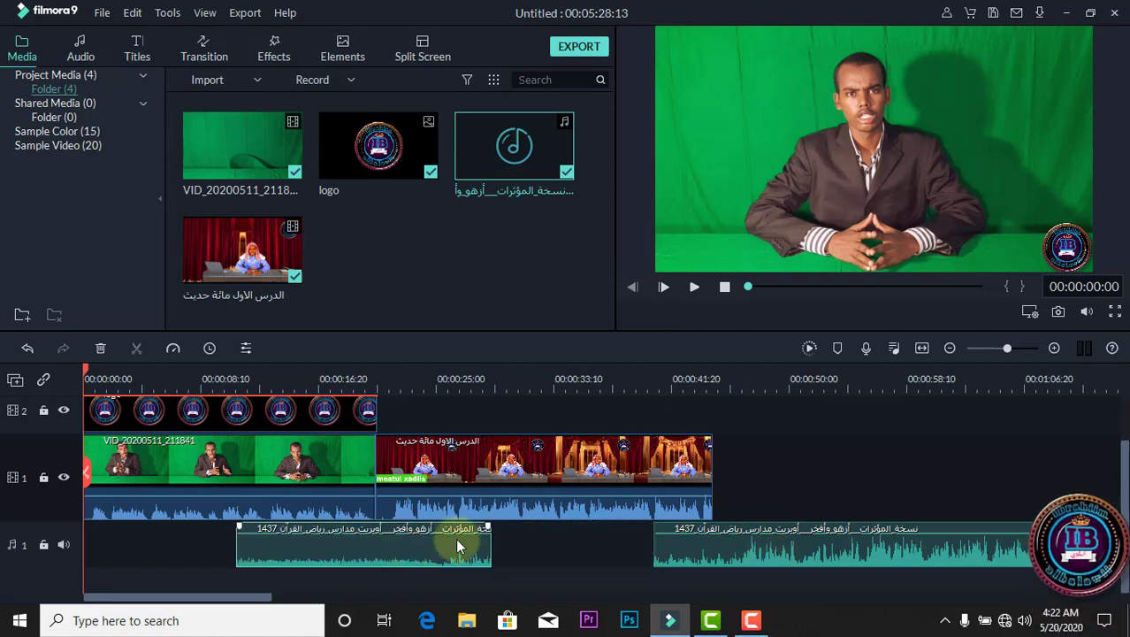
Ripple delete the gap between the two remaining audio pieces and delete the last audio piece.
click(571, 543)
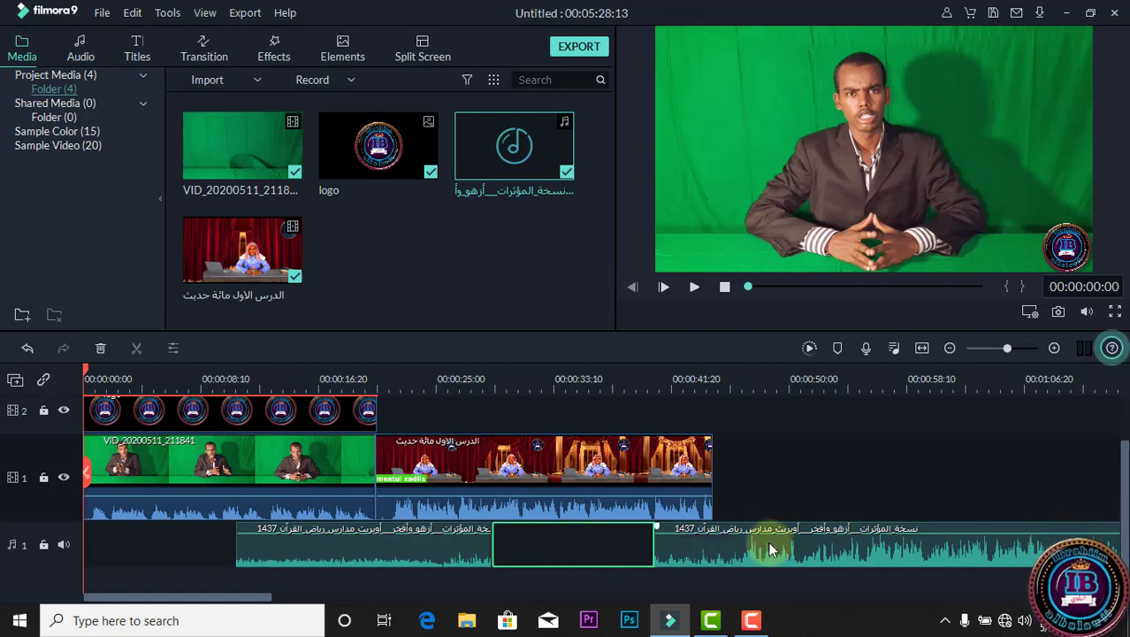
mouse_move(769, 550)
mouse_down()
mouse_move(734, 538)
mouse_move(610, 550)
mouse_move(757, 549)
mouse_up()
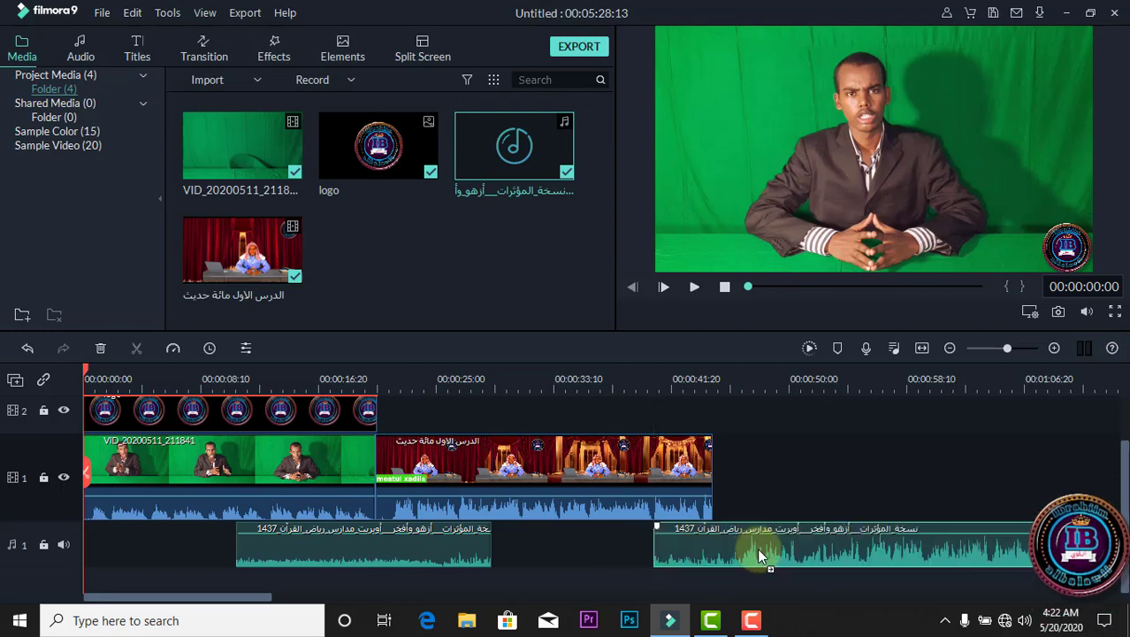
click(584, 541)
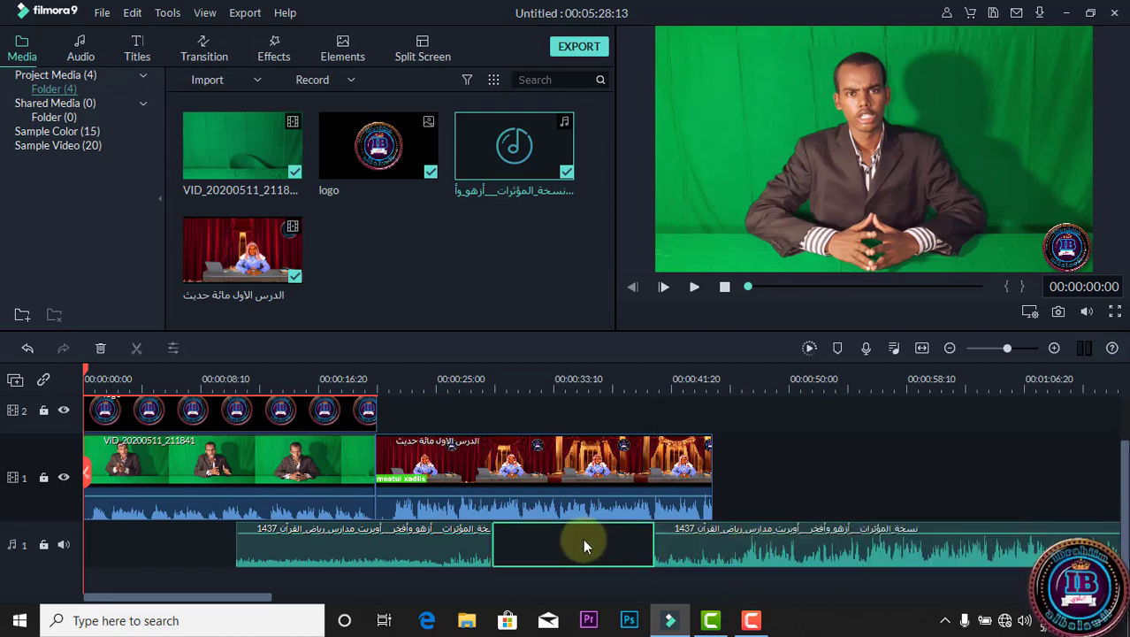
right_click(582, 539)
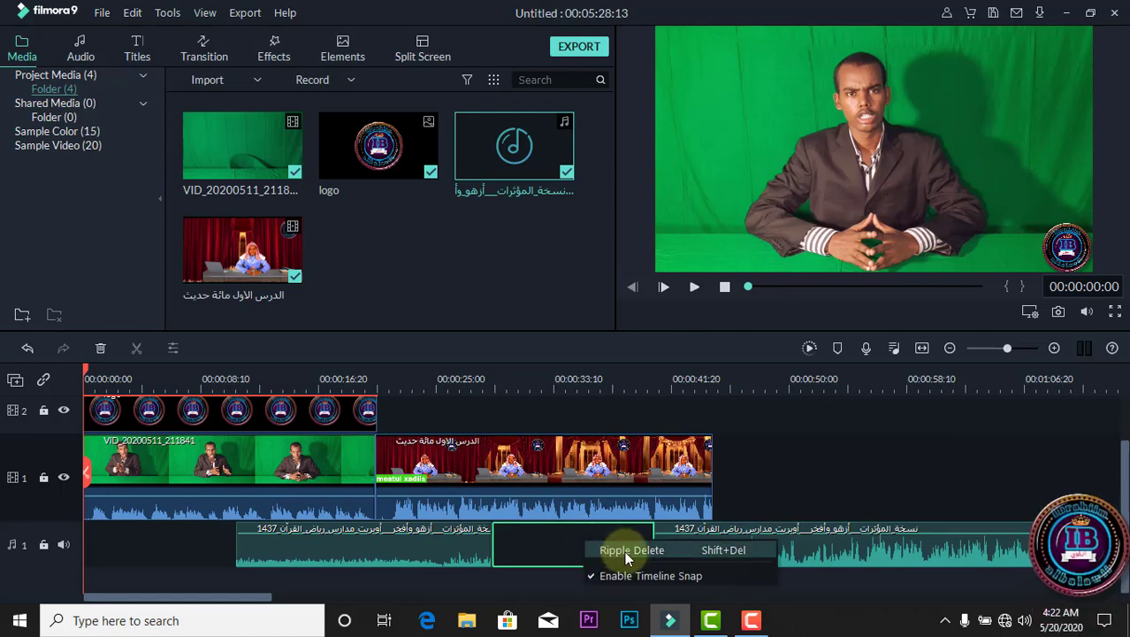
click(624, 551)
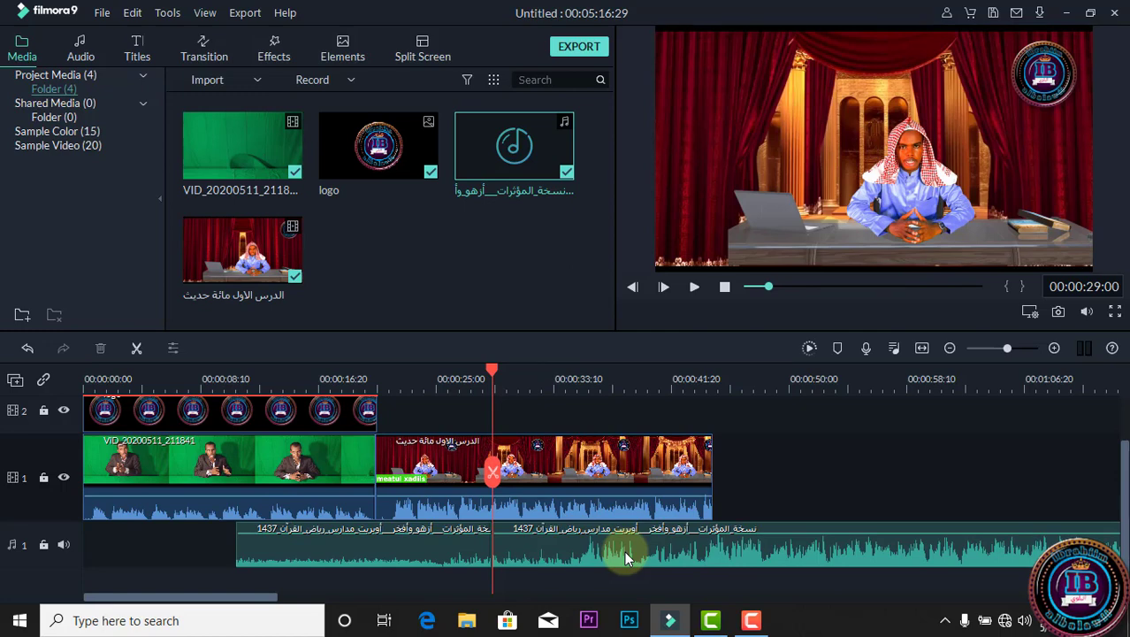
key(Delete)
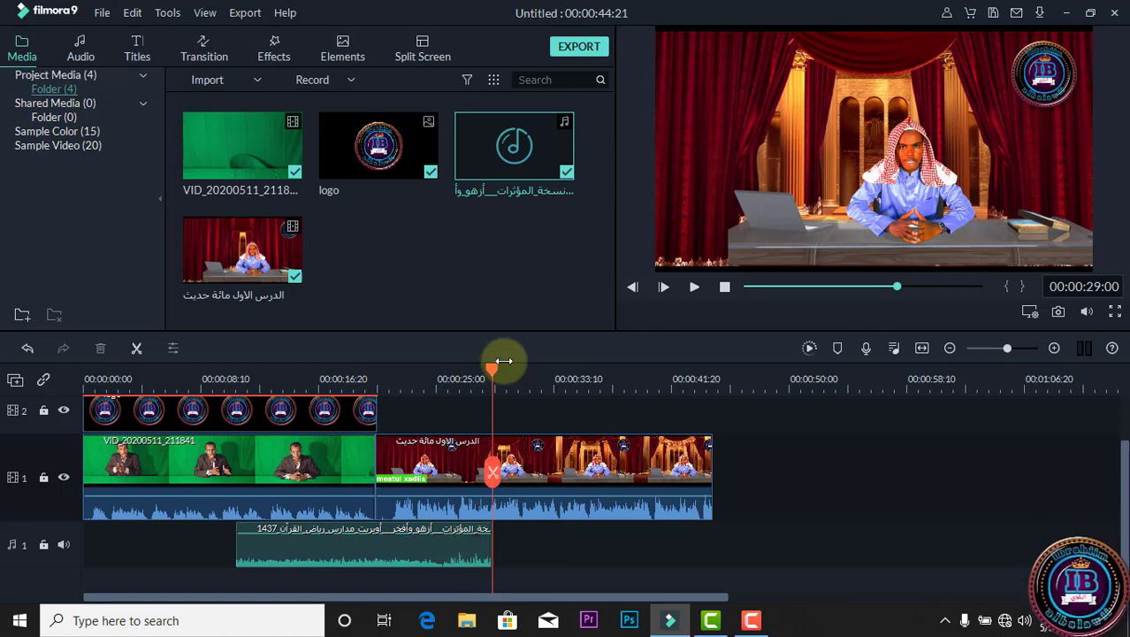
Scrub through the assembled timeline from the beginning to the end, stopping at 00:00:44:18.
drag(493, 370, 51, 411)
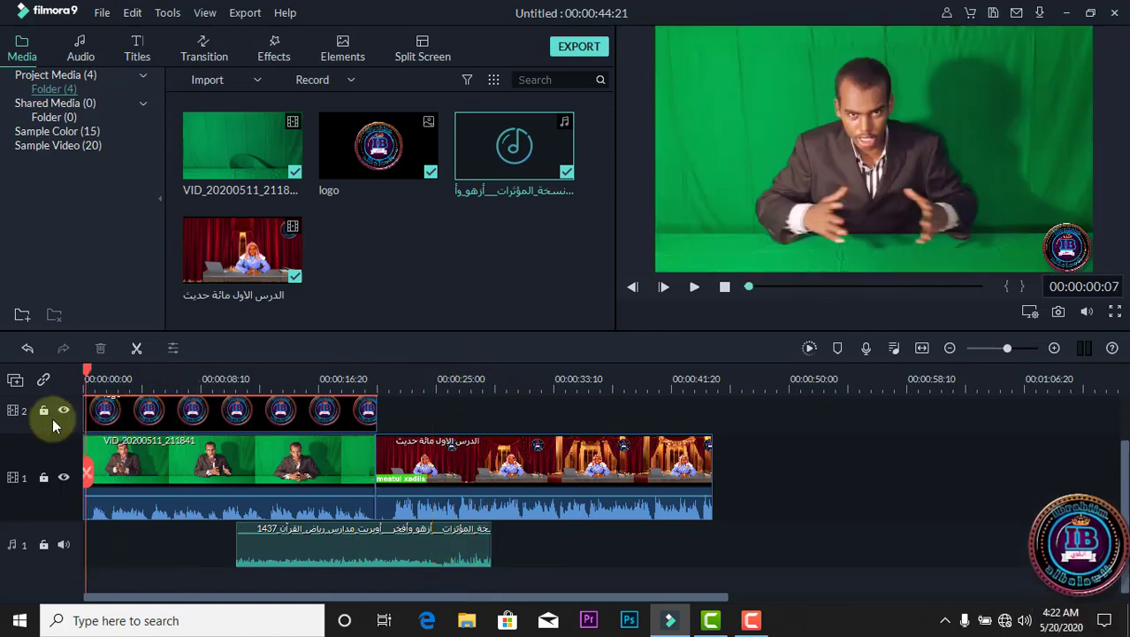
click(493, 471)
drag(659, 464, 598, 469)
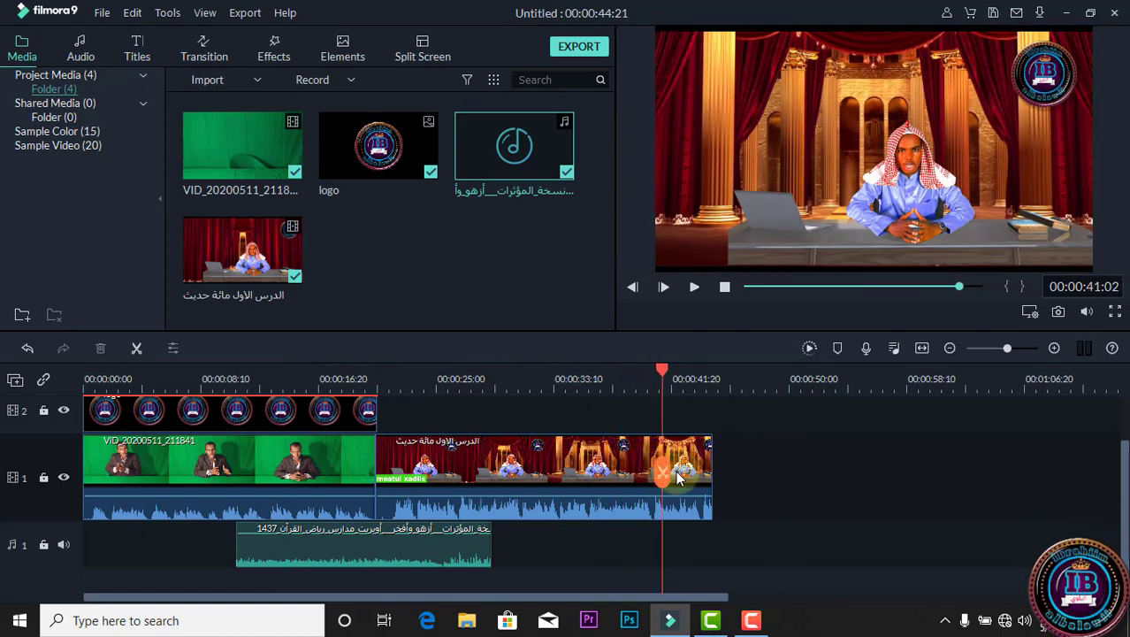
drag(679, 476, 714, 482)
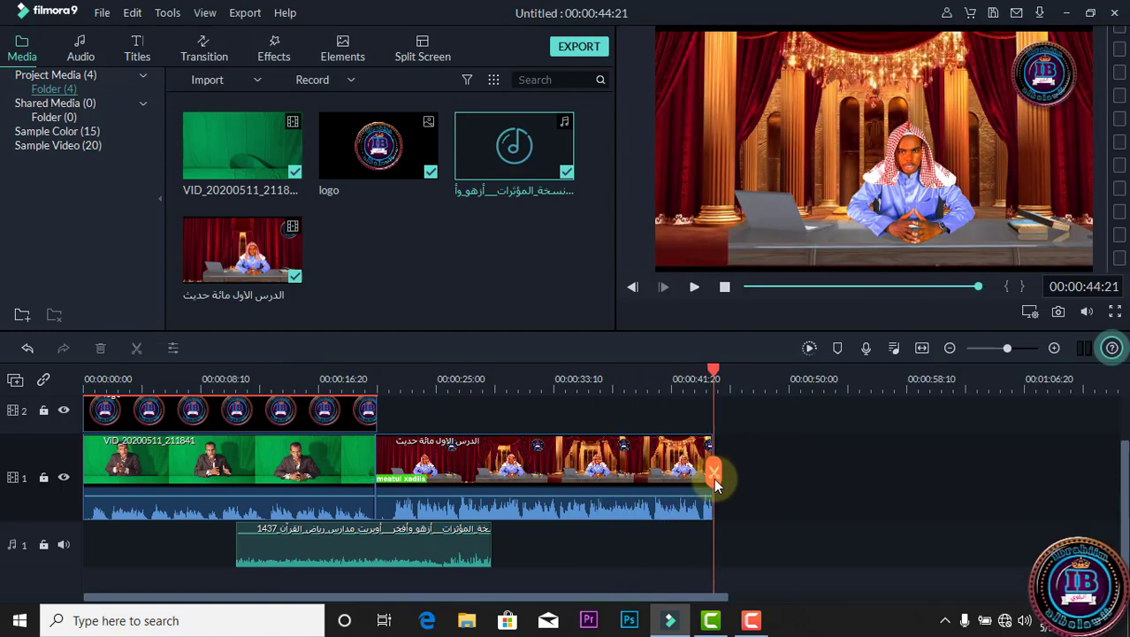
key(Left)
key(Left)
key(Left)
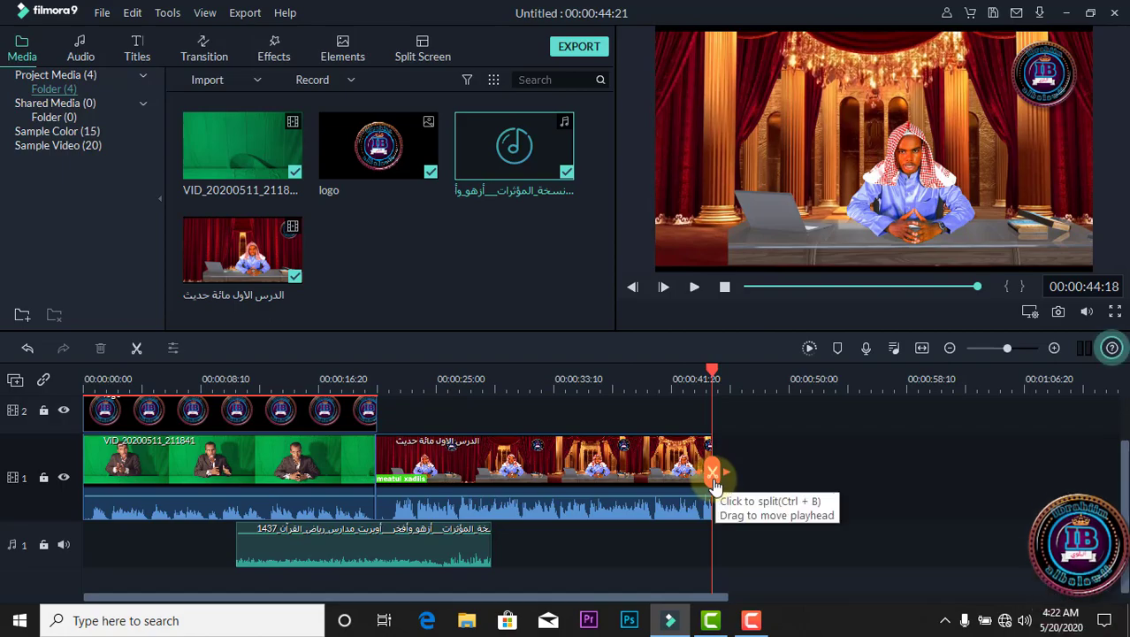